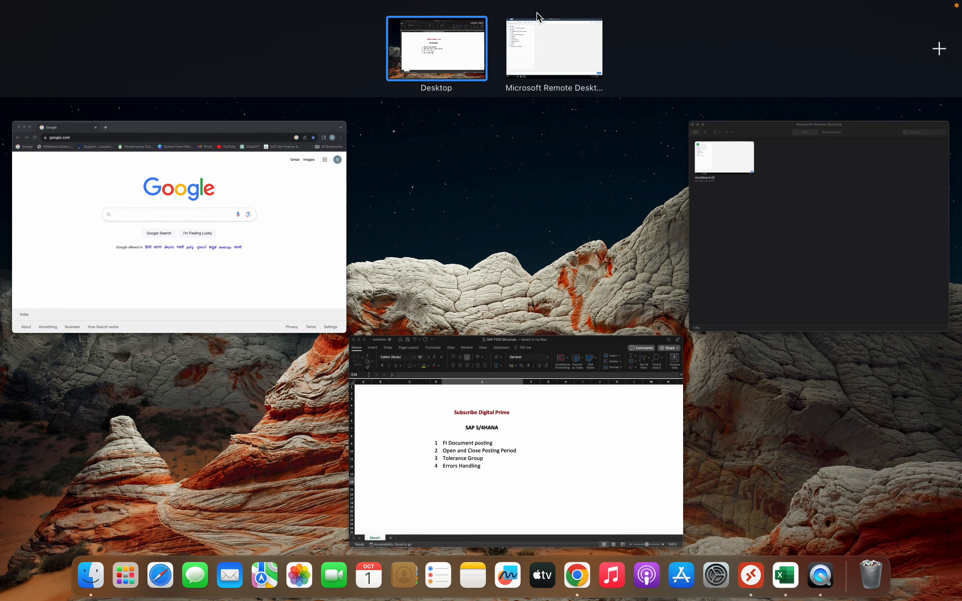
Step: Switch to the Excel topic list and select the "FI Document posting" entry
left_click(539, 37)
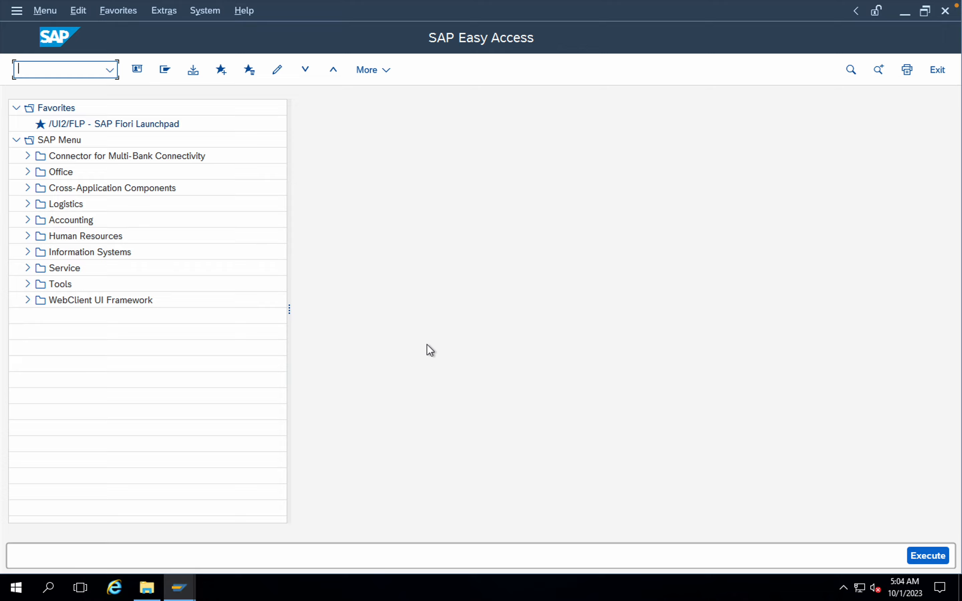
key("ctrl+Up")
left_click(471, 412)
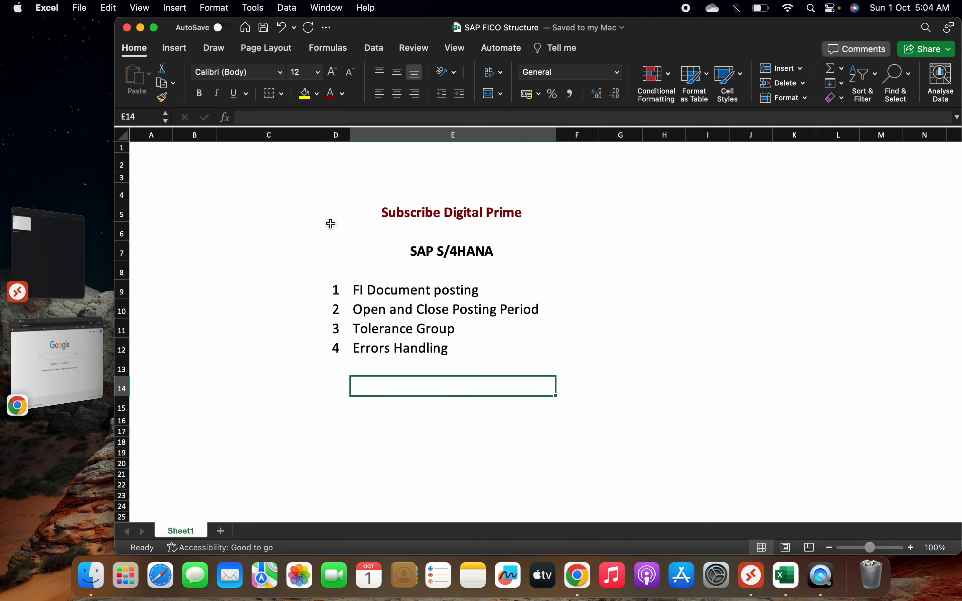
left_click(387, 291)
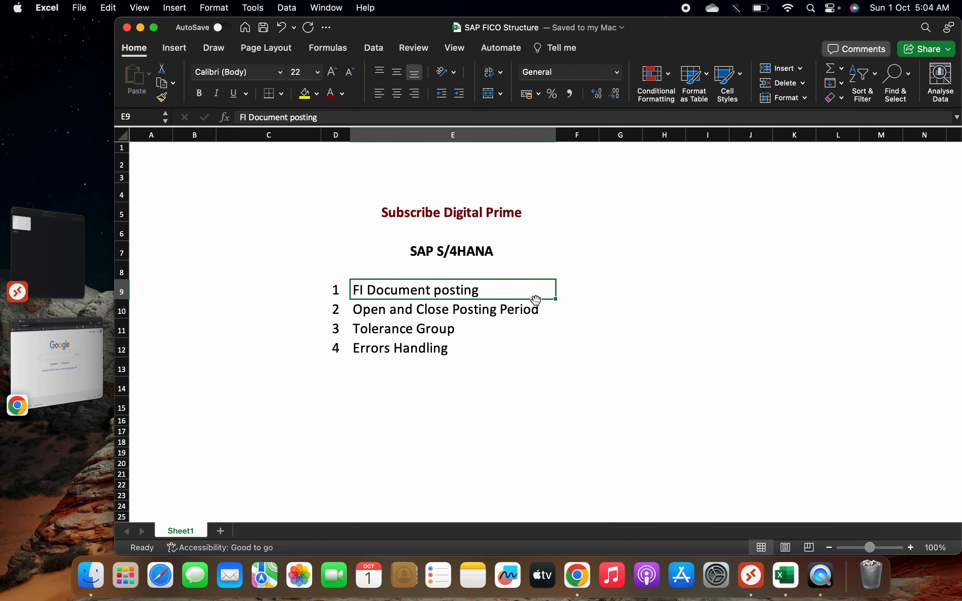
Step: Switch to the SAP remote desktop session and open transaction FB50 for G/L document entry
key("ctrl+Up")
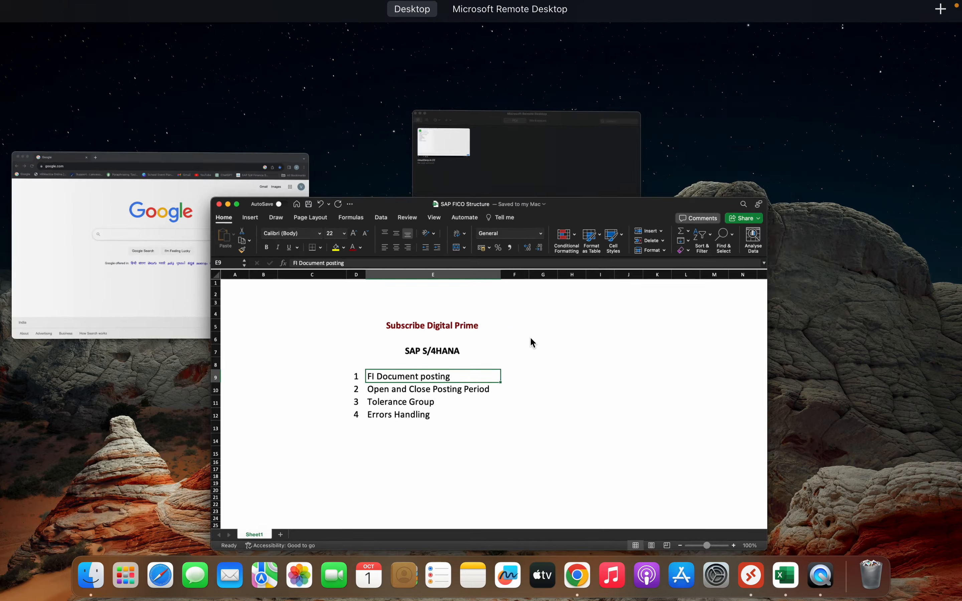
mouse_move(603, 4)
left_click(558, 44)
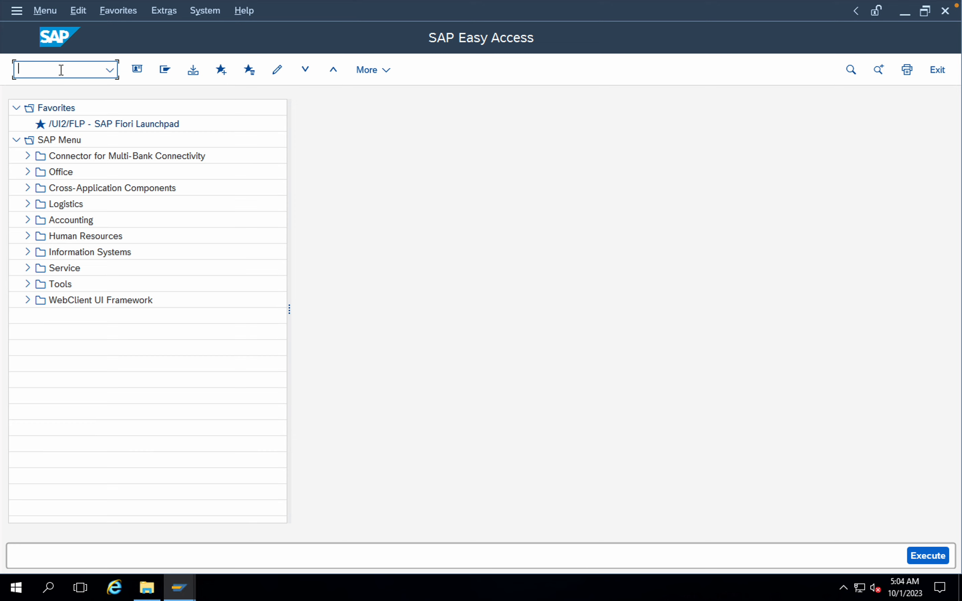
type("fb50")
key("Return")
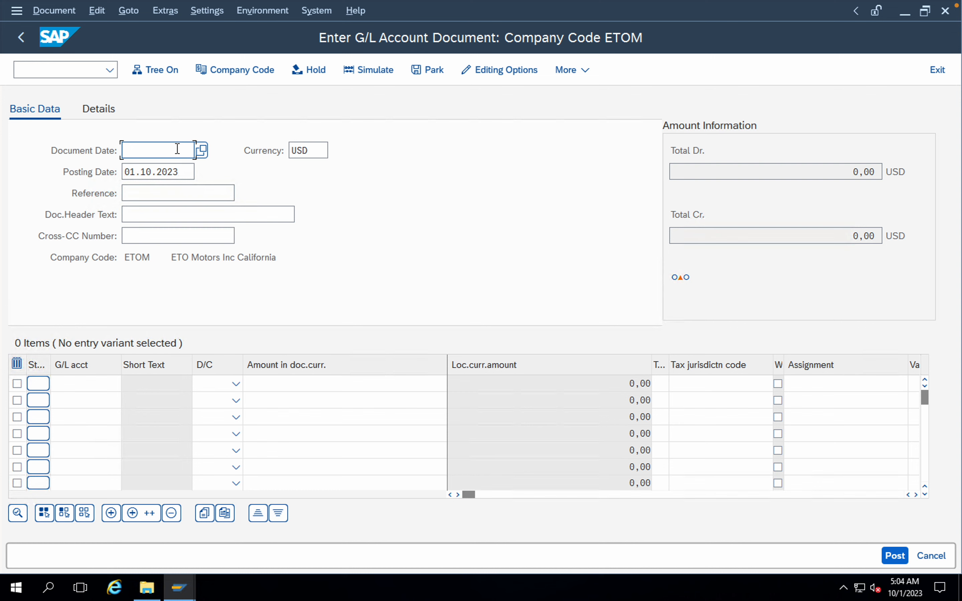
Step: Fill in the document header with document date 01102023, reference "Test" and header text "Test"
type("011")
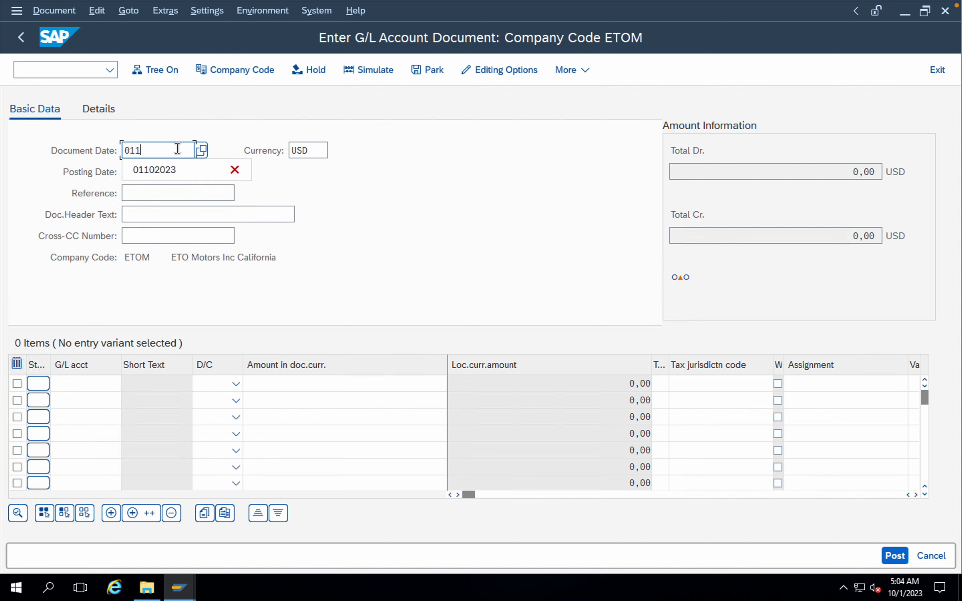
type("02023")
left_click(184, 193)
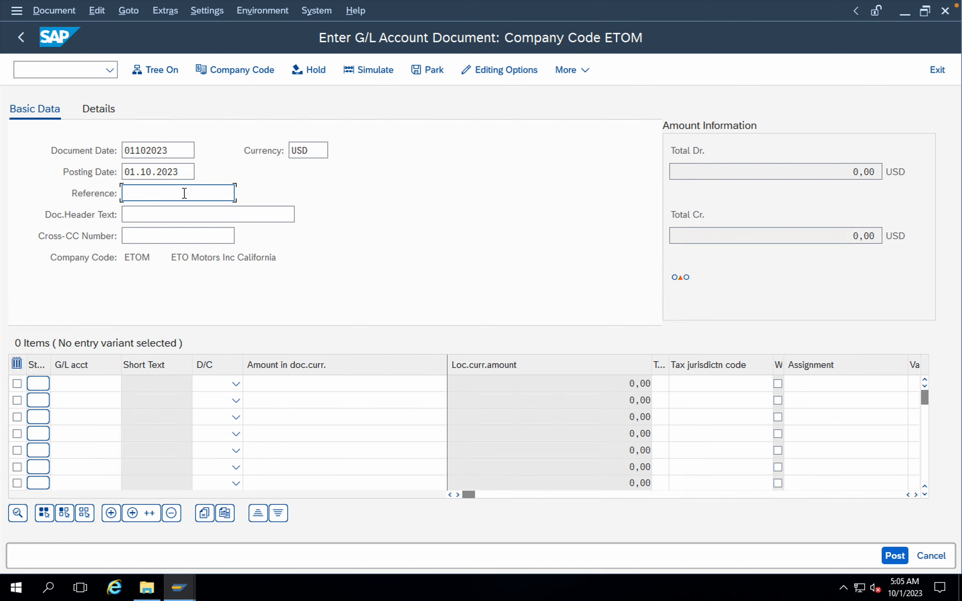
type("T")
left_click(175, 213)
left_click(163, 213)
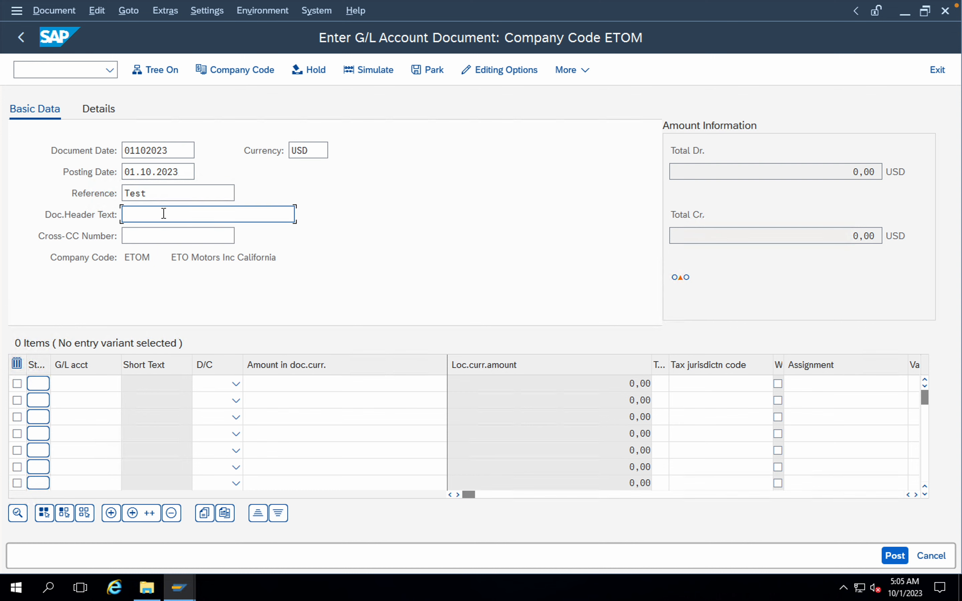
type("T")
left_click(159, 233)
Step: Look up the Non Operating Expenses G/L account for the first line item and make it a debit
left_click(80, 384)
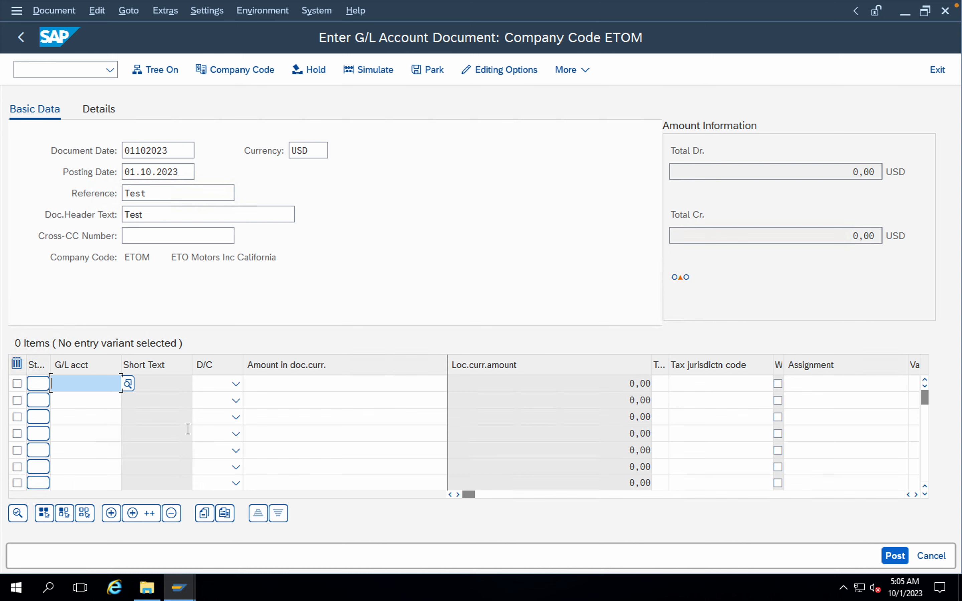
left_click(130, 385)
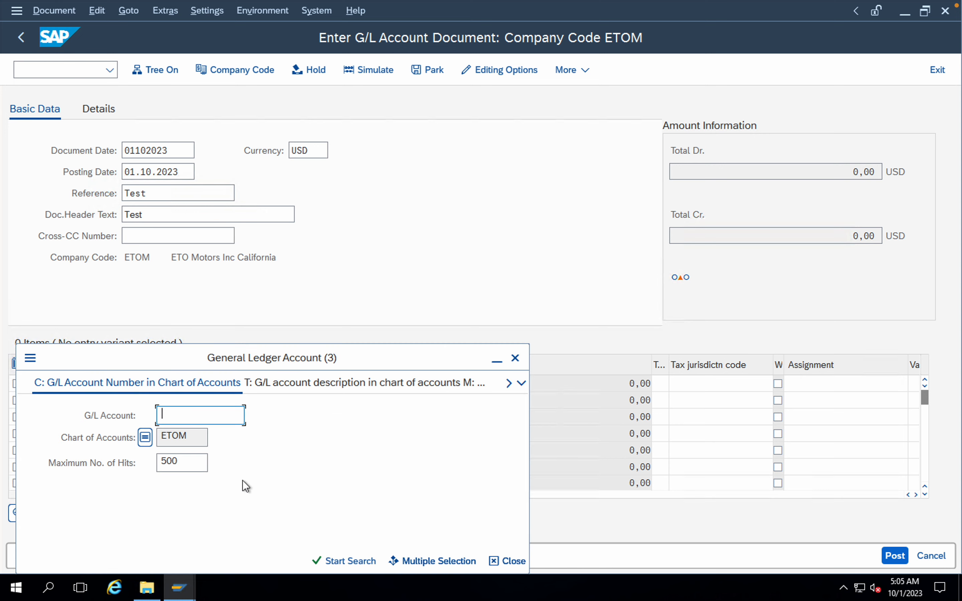
left_click(331, 559)
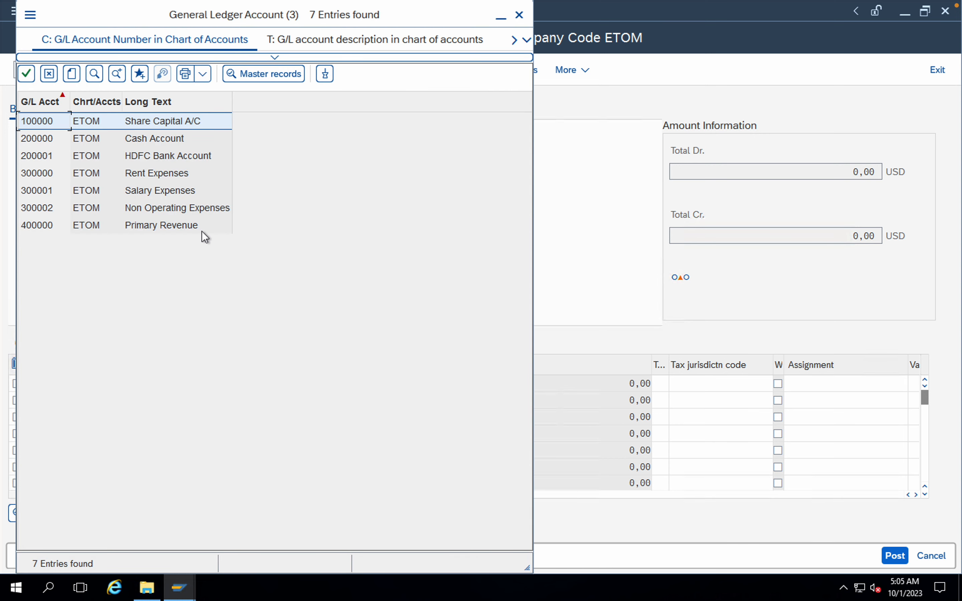
left_click(141, 211)
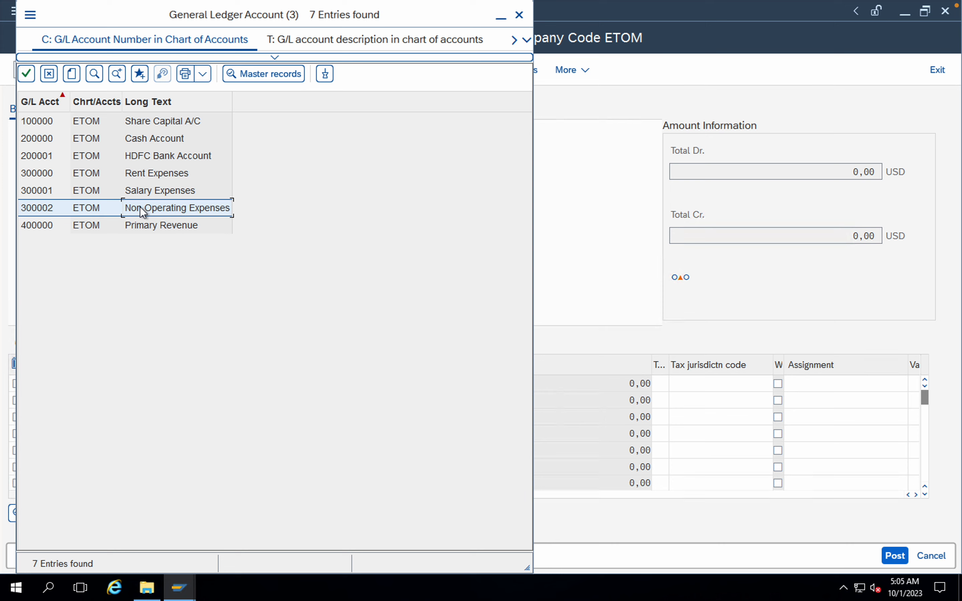
double_click(141, 211)
left_click(237, 384)
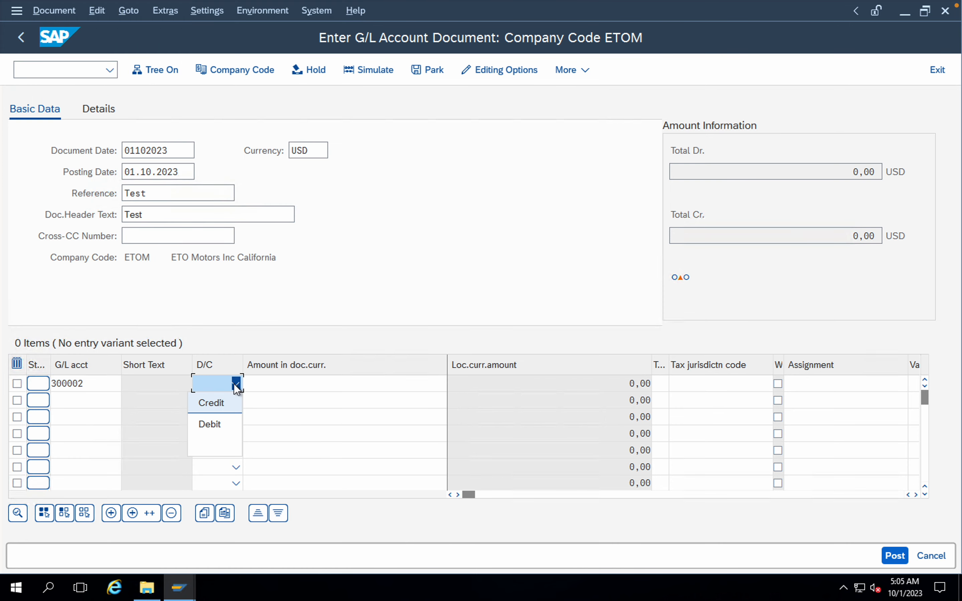
left_click(213, 424)
Step: Look up the HDFC Bank Account G/L account for the second line item and make it a credit
left_click(100, 393)
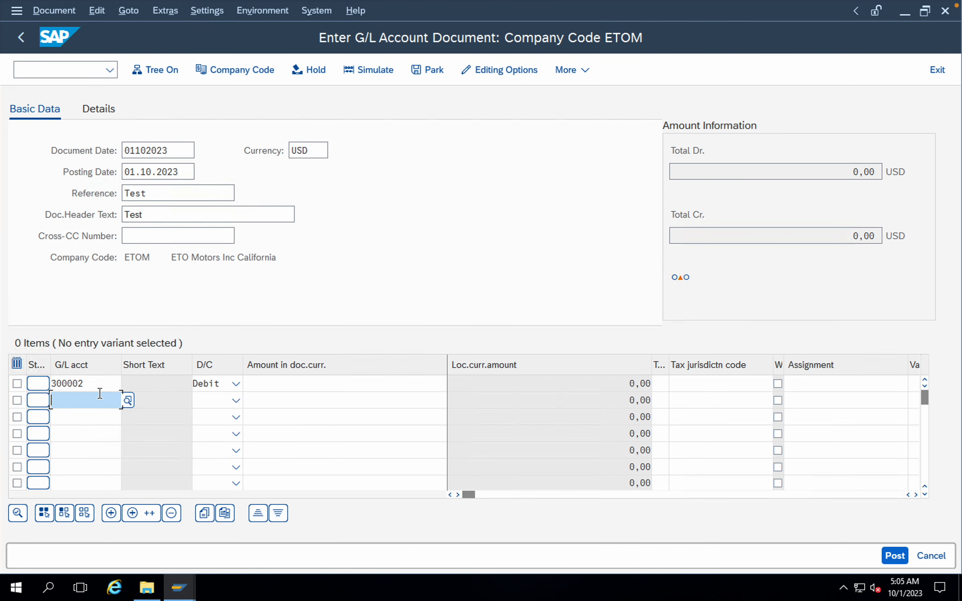
left_click(128, 400)
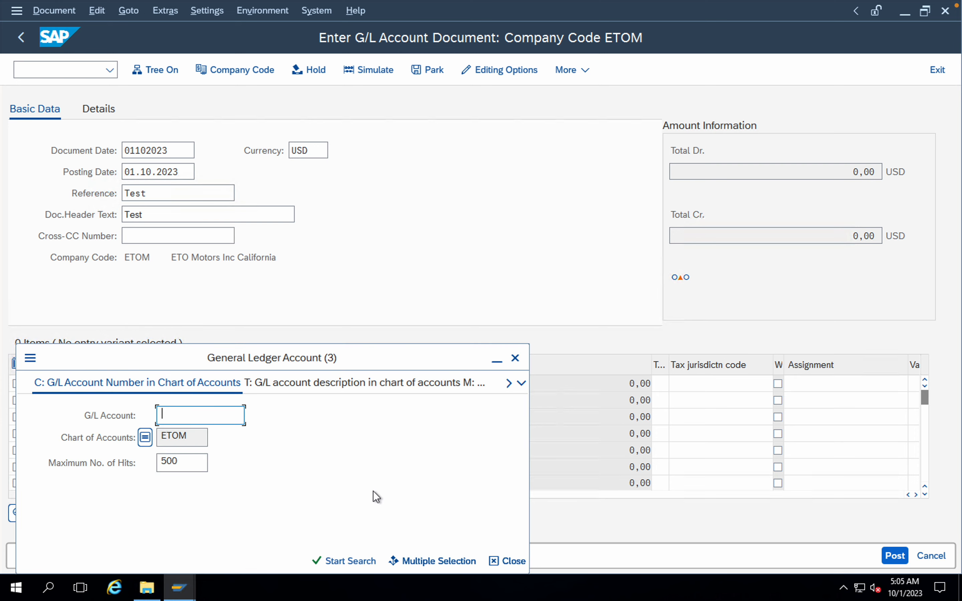
left_click(349, 561)
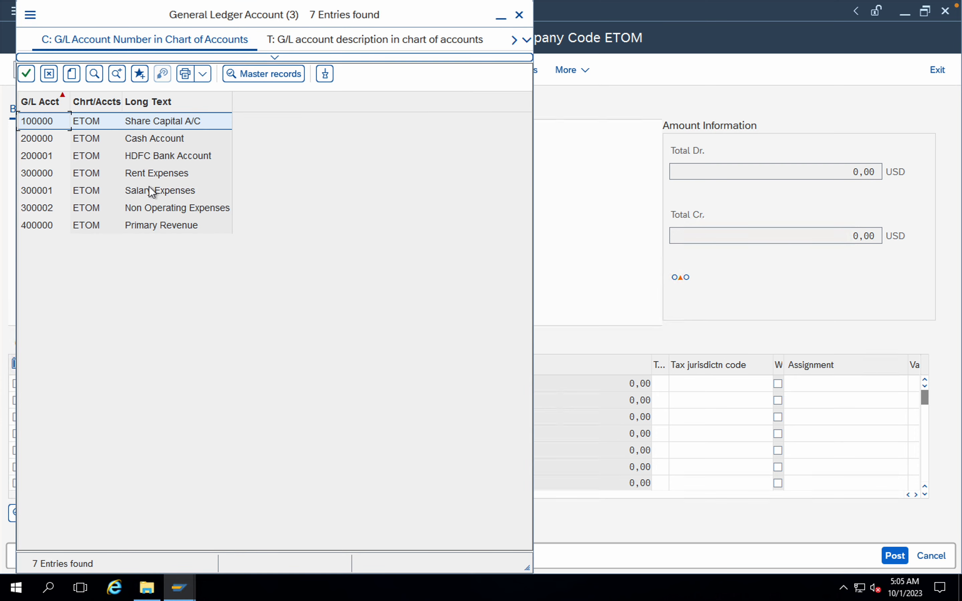
double_click(150, 156)
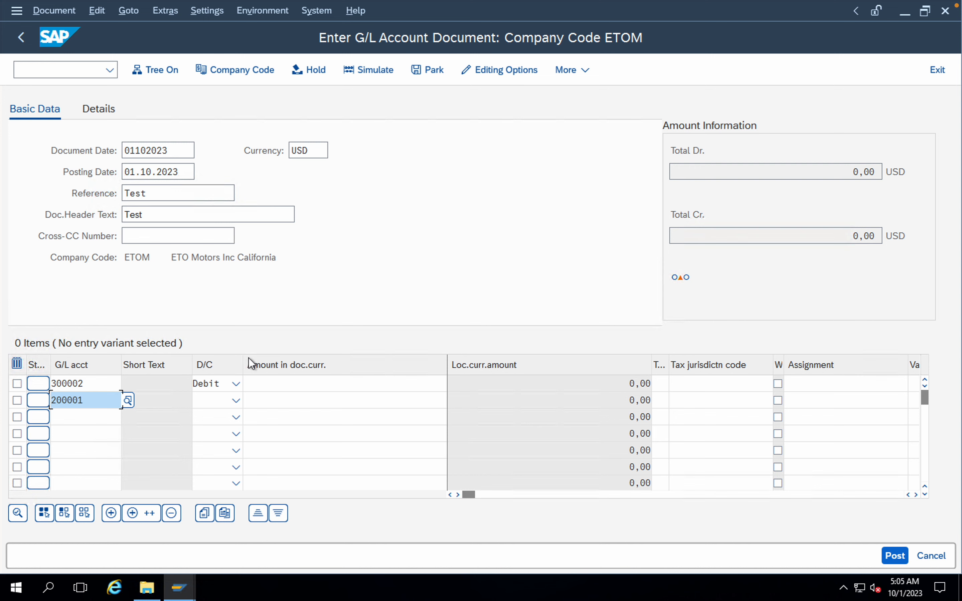
left_click(236, 400)
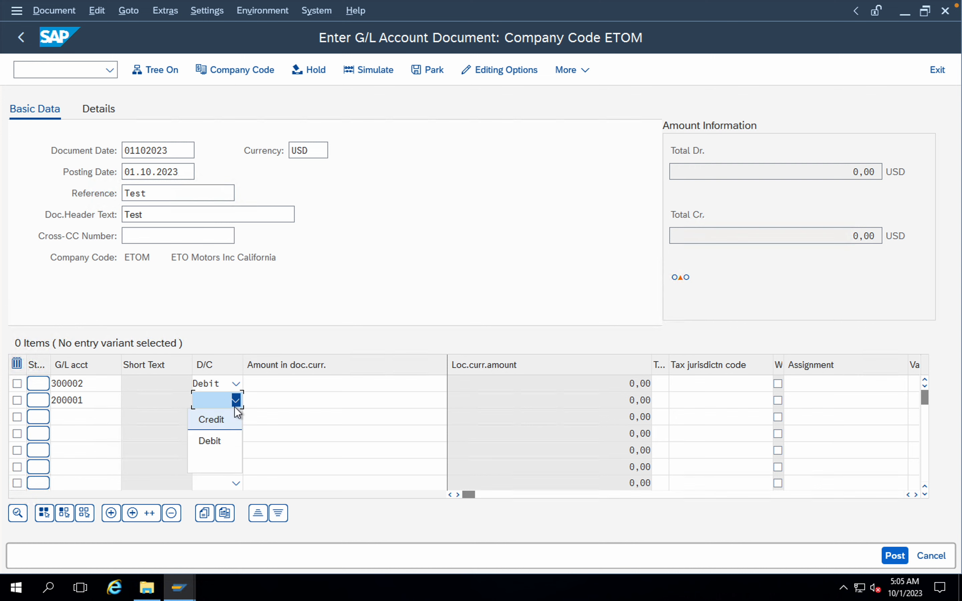
left_click(220, 421)
Step: Enter an amount of 5000 on both the debit and credit lines and validate the document
left_click(377, 382)
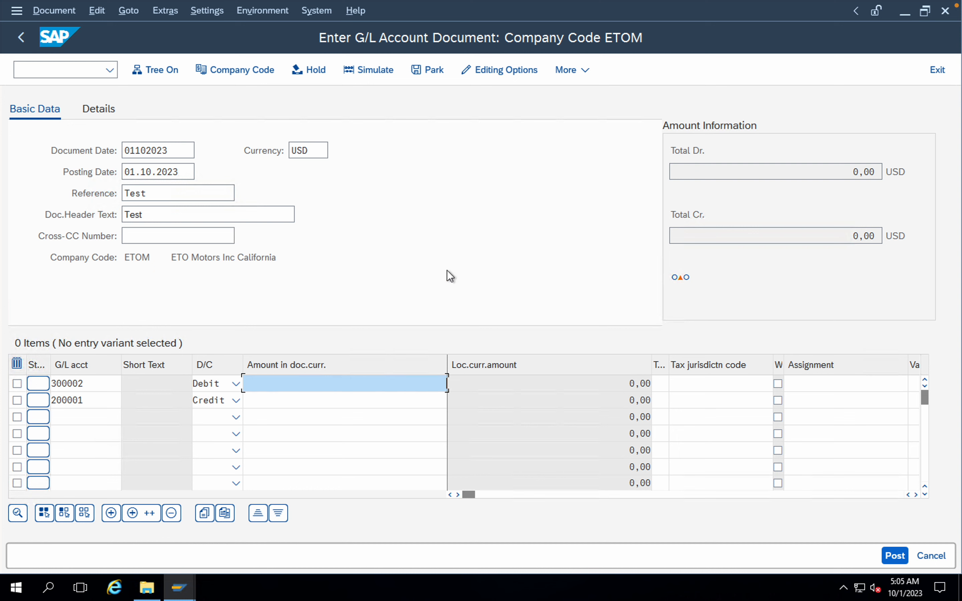
type("5000")
left_click(418, 404)
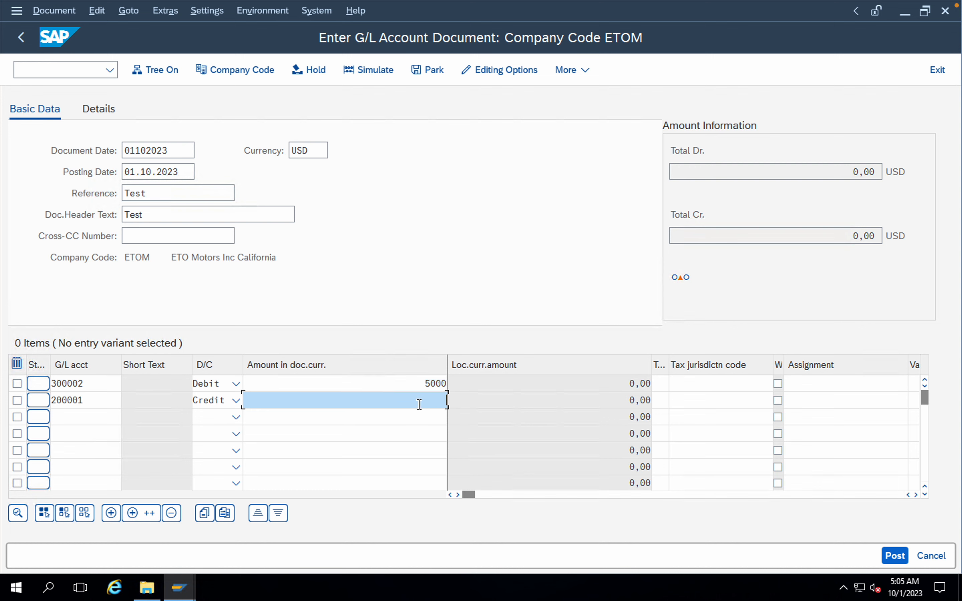
type("5000")
key("Return")
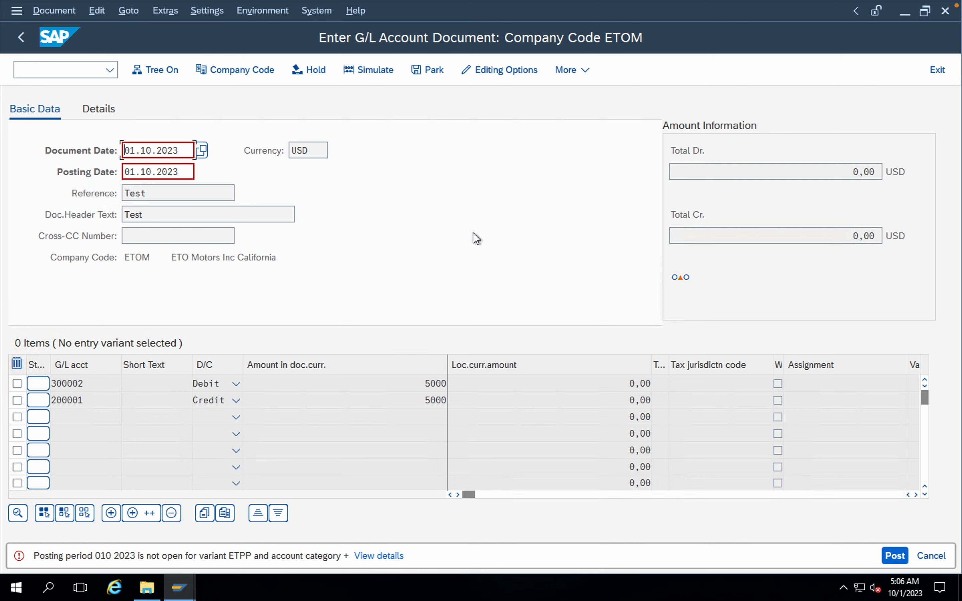
Step: Leave the document entry with /n and open the SAP Reference IMG through transaction SPRO
left_click(69, 76)
type("/n")
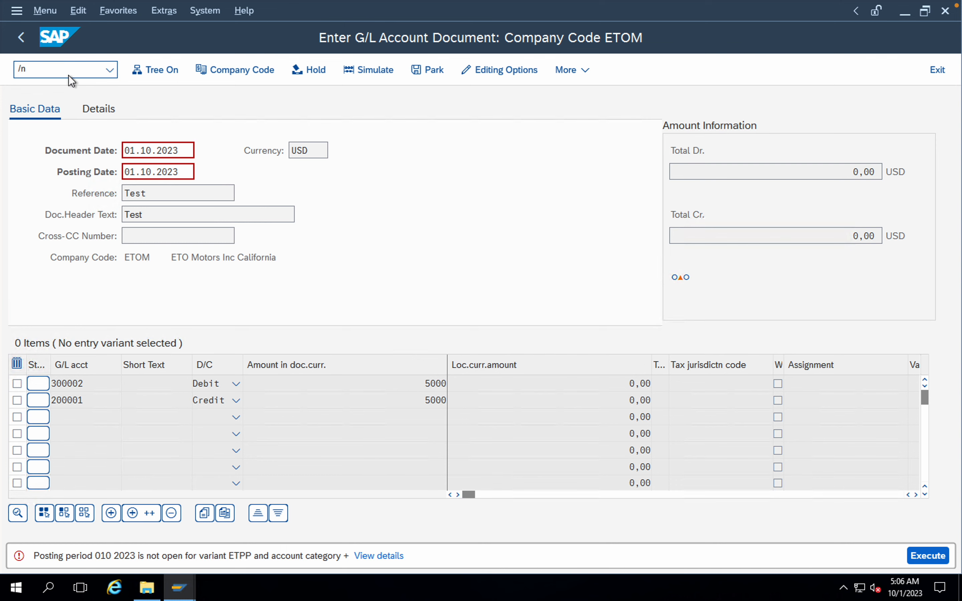
key("Return")
type("spro")
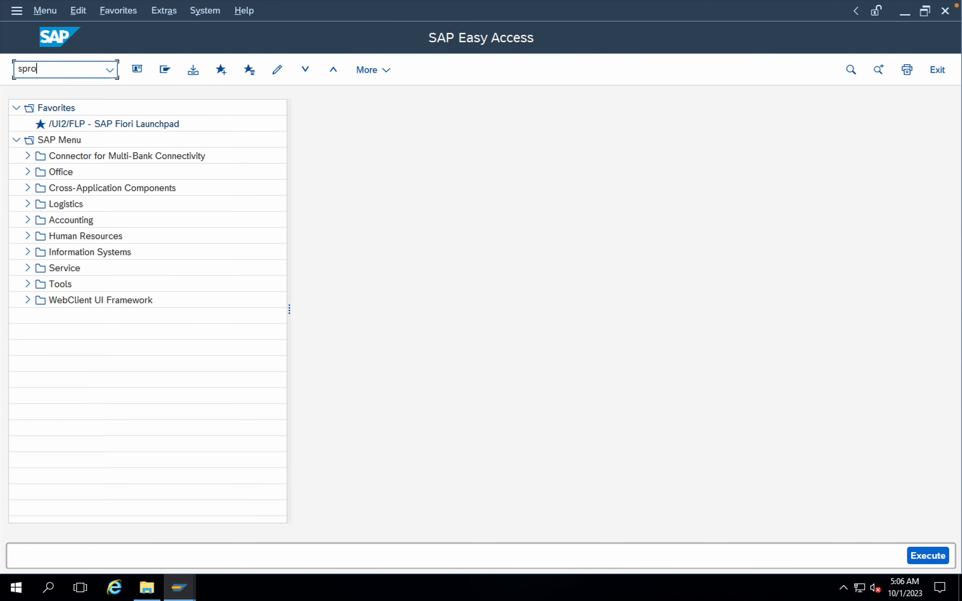
key("Return")
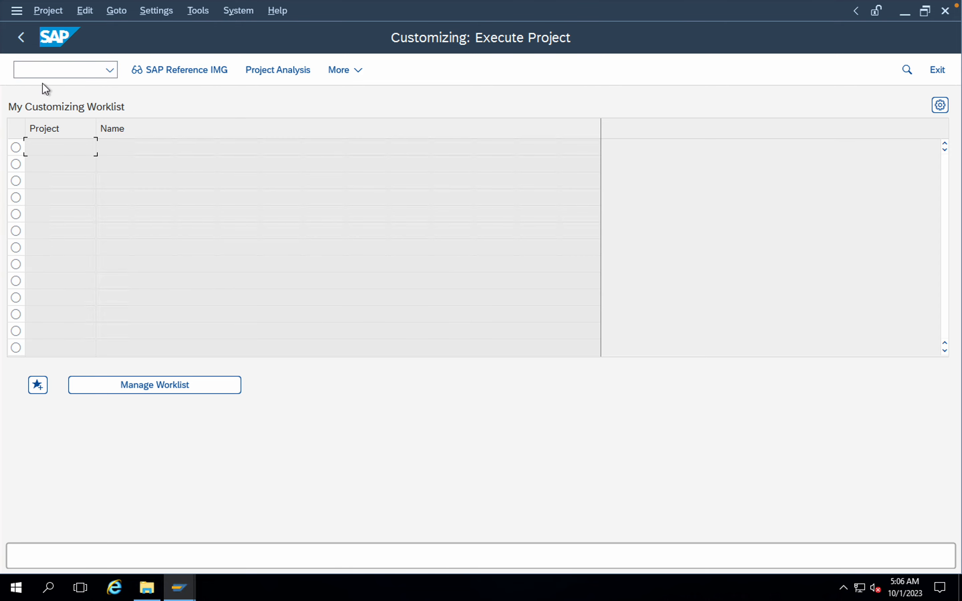
left_click(171, 70)
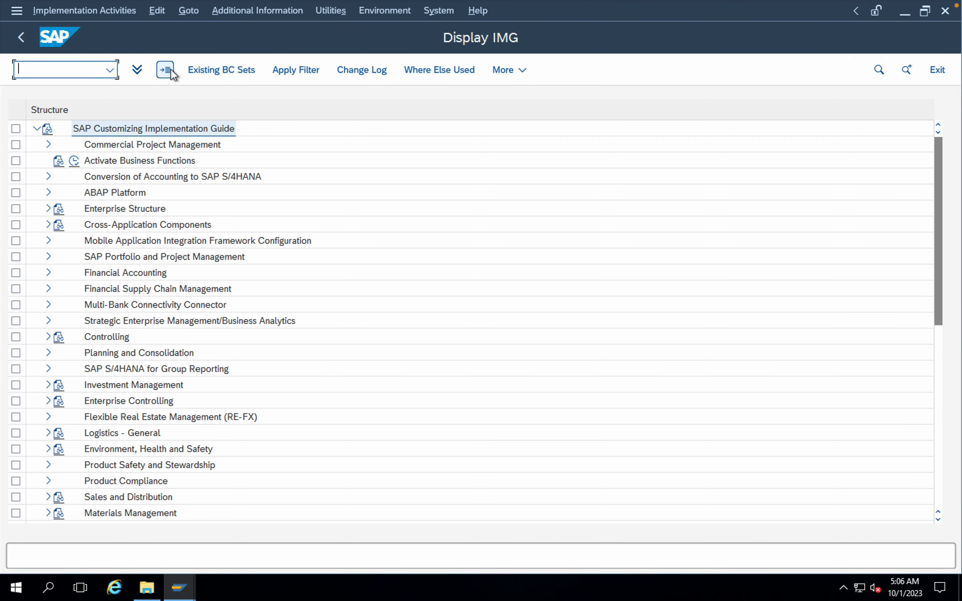
Step: Under Financial Accounting Global Settings, Ledgers, Fiscal Year and Posting Periods, open the Open and Close Posting Periods activity for variant ETPP
left_click(48, 273)
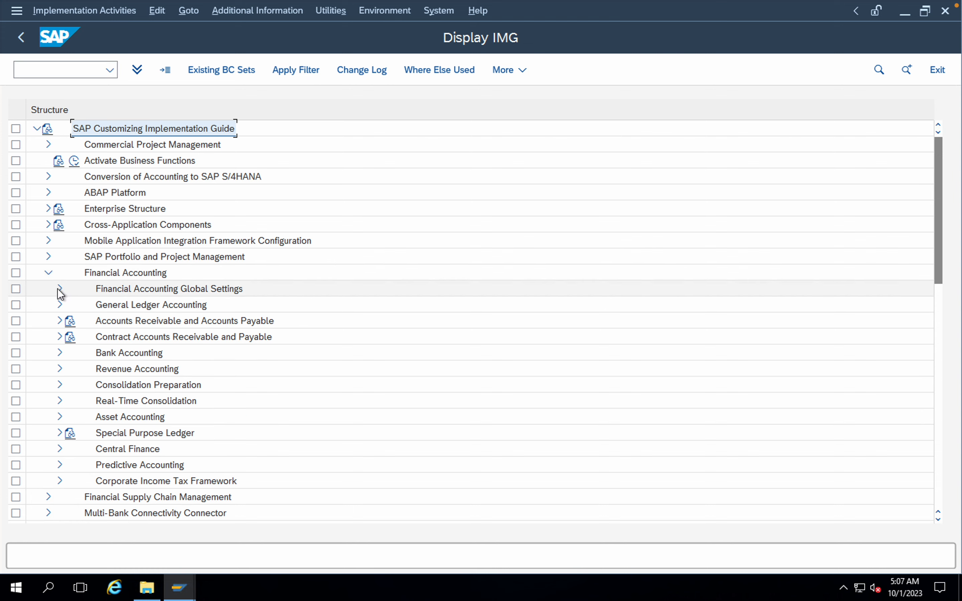
left_click(60, 291)
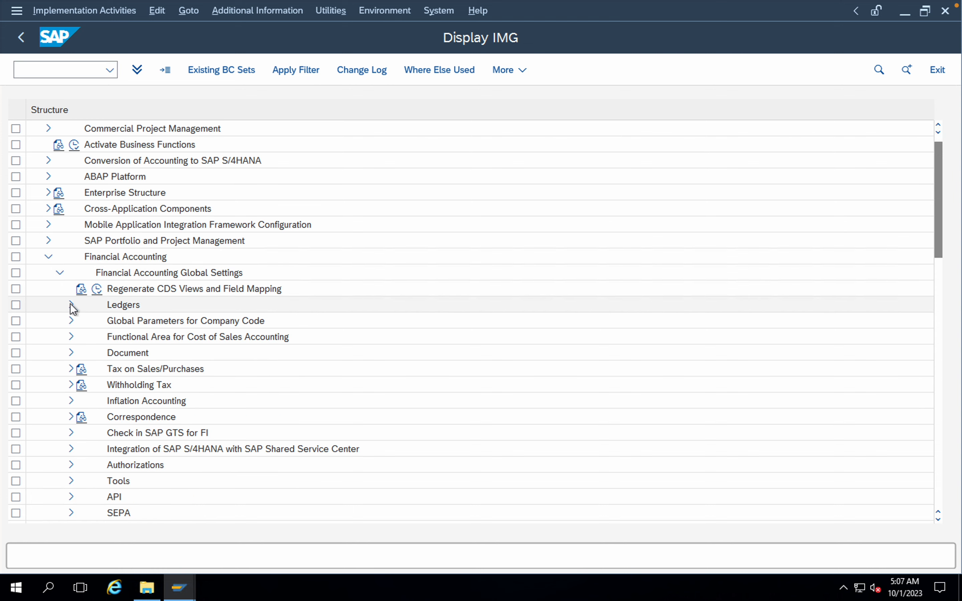
left_click(71, 305)
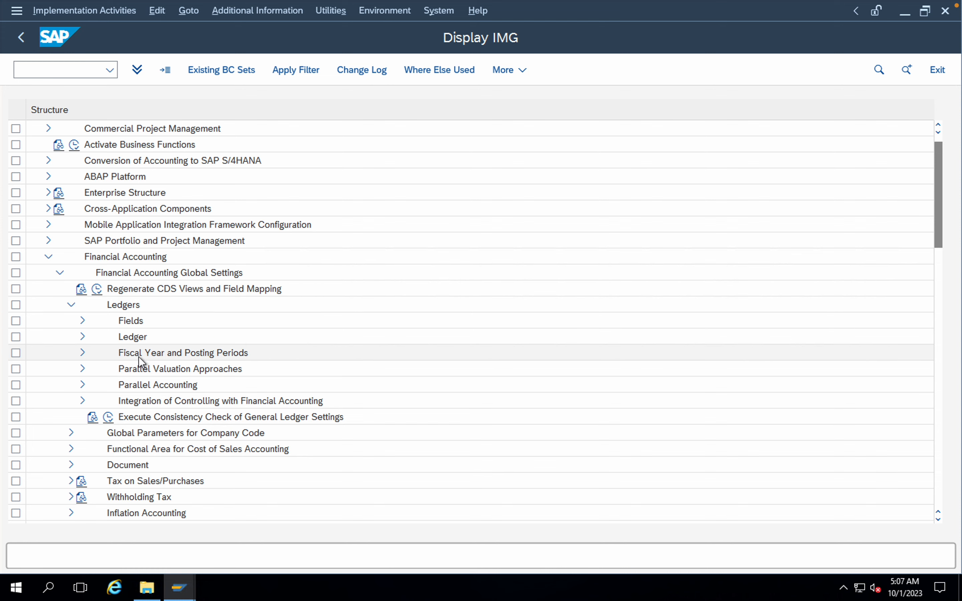
left_click(83, 353)
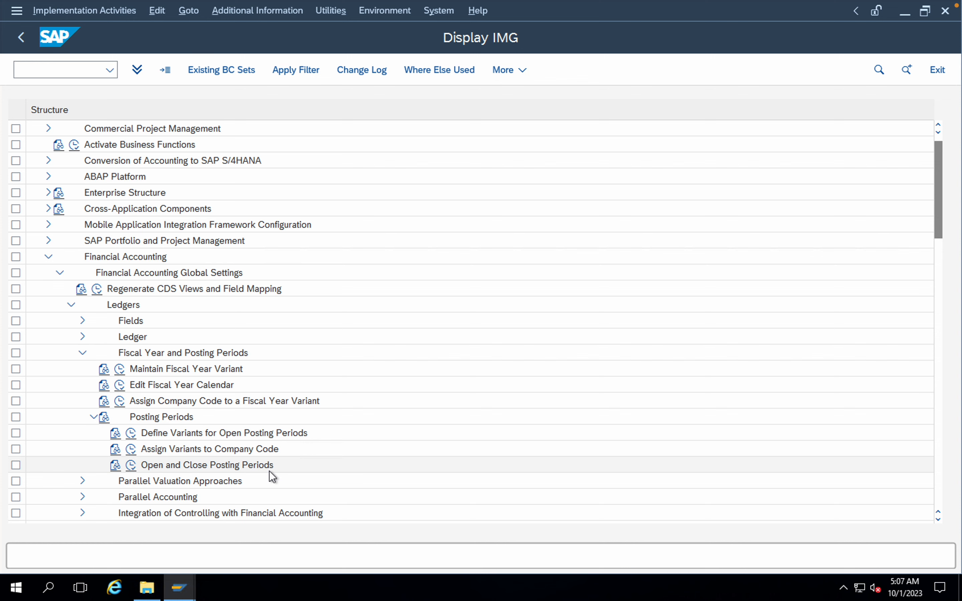
left_click(131, 465)
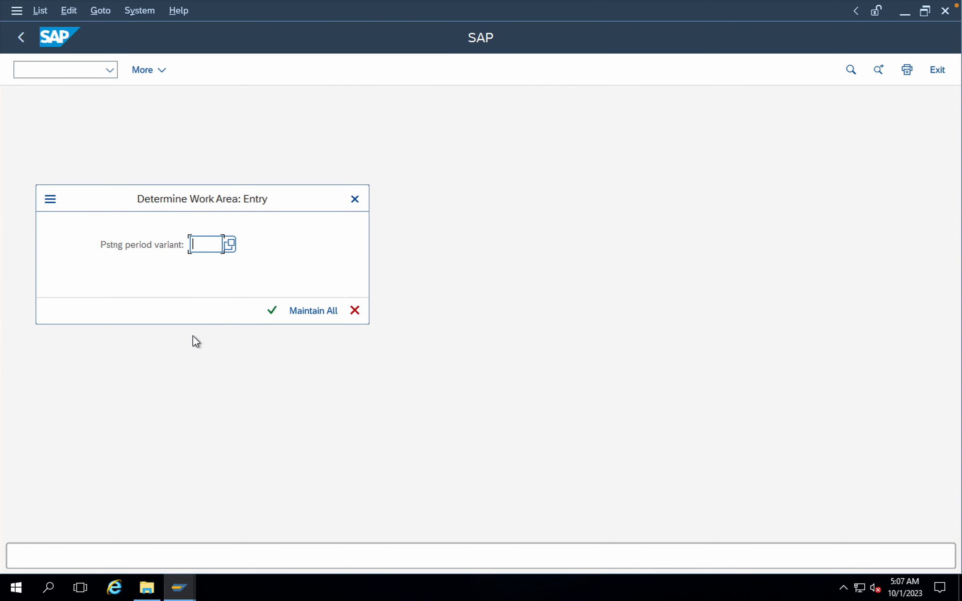
type("ETPP")
left_click(276, 311)
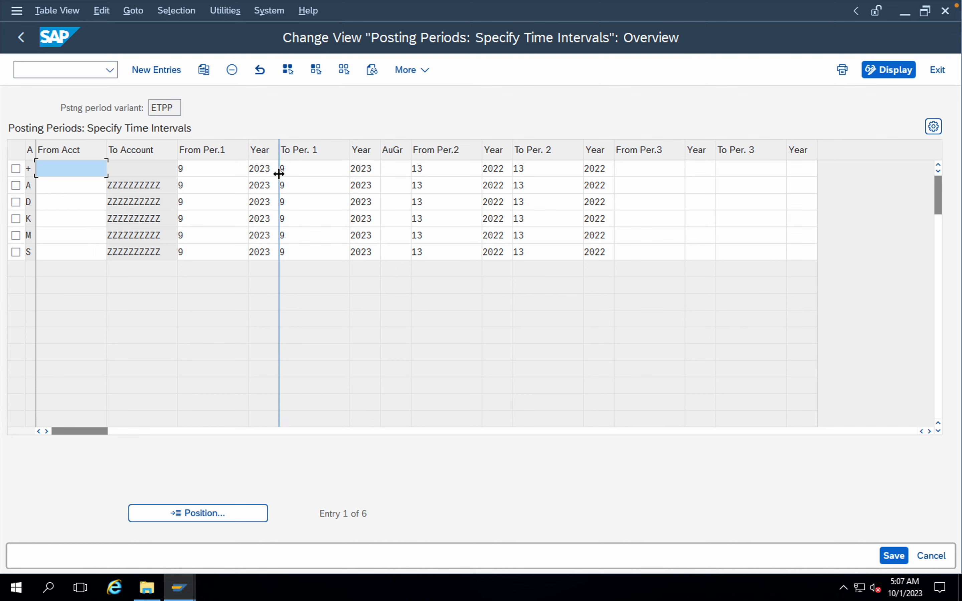
Step: Set both From Per.1 and To Per. 1 to 10 for the account type + row
left_click(201, 166)
key("BackSpace")
type("10")
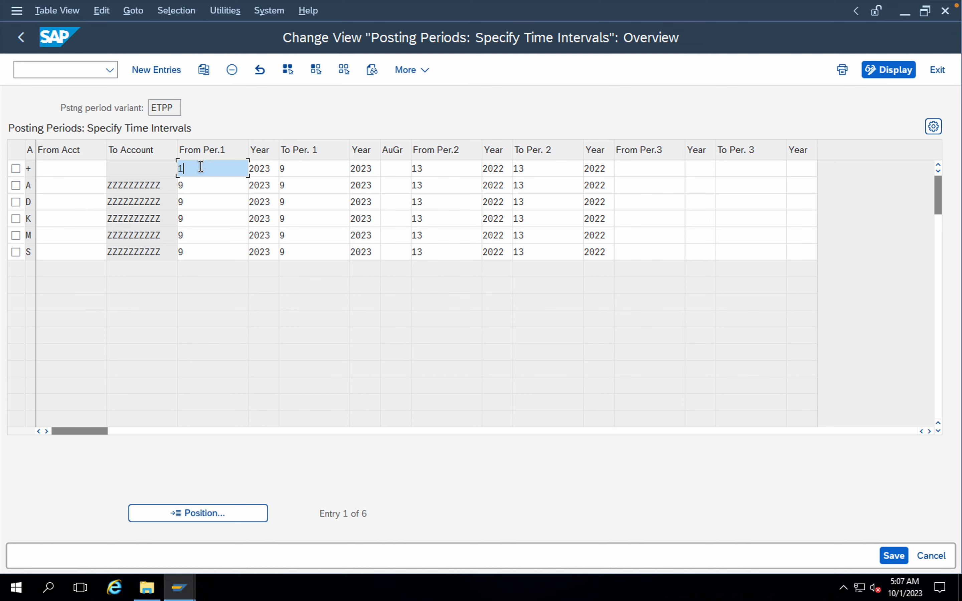
left_click(293, 169)
key("BackSpace")
type("10")
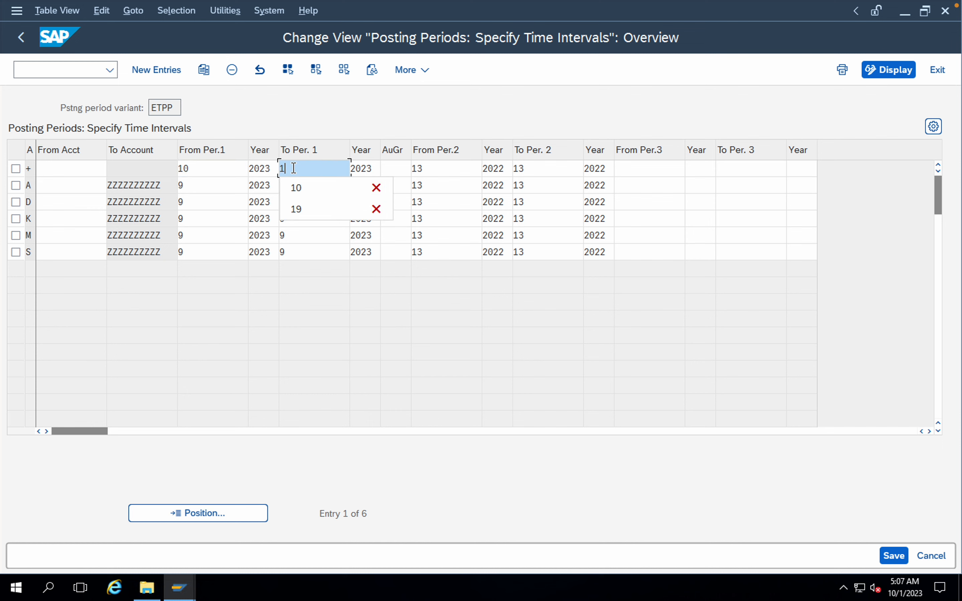
Step: Set From Per.1 and To Per. 1 to 10 for account type A
left_click(217, 189)
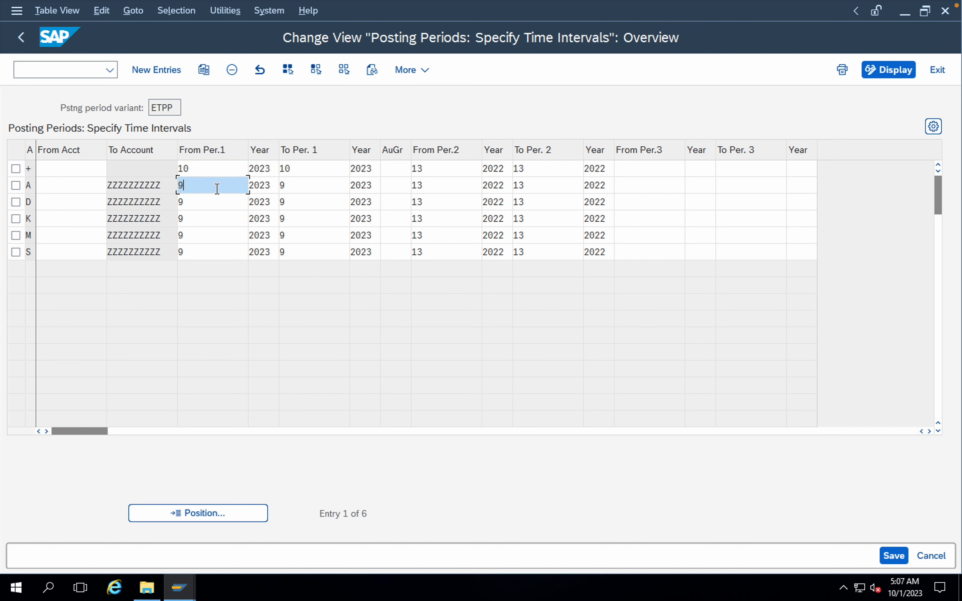
key("BackSpace")
type("10")
left_click(303, 189)
key("BackSpace")
type("10")
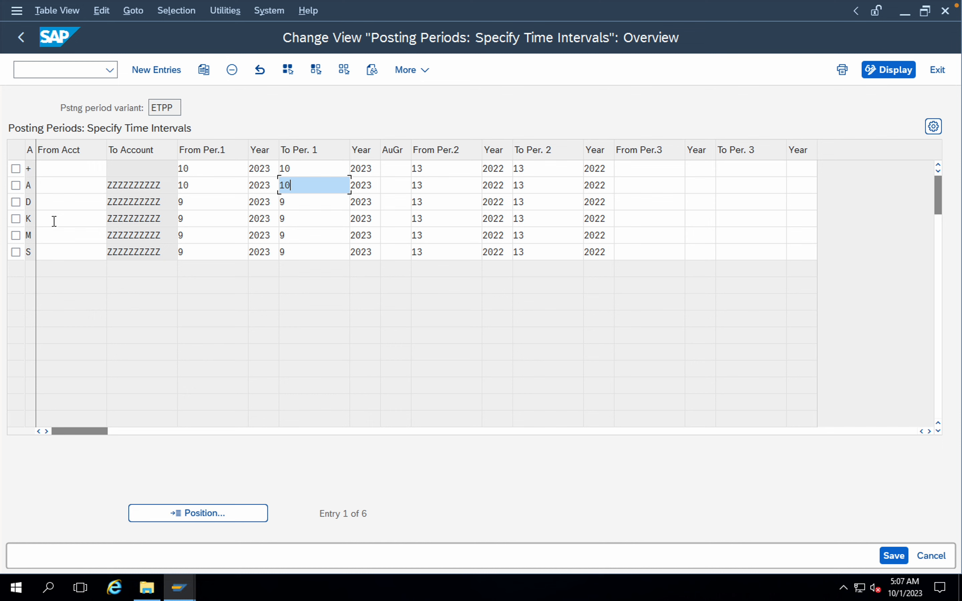
Step: Set From Per.1 and To Per. 1 to 10 for account type D
left_click(197, 203)
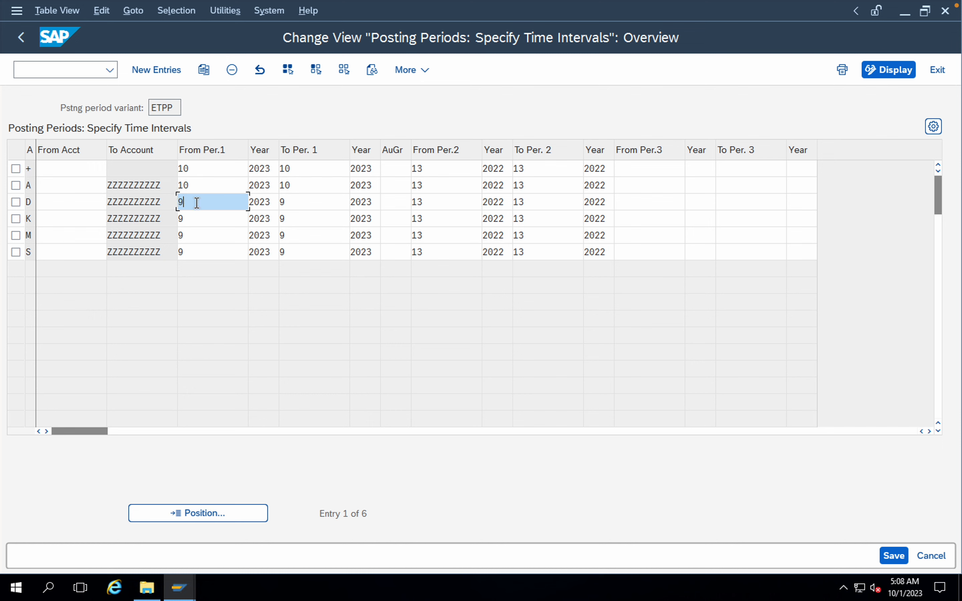
key("BackSpace")
type("10")
left_click(293, 204)
key("BackSpace")
type("10")
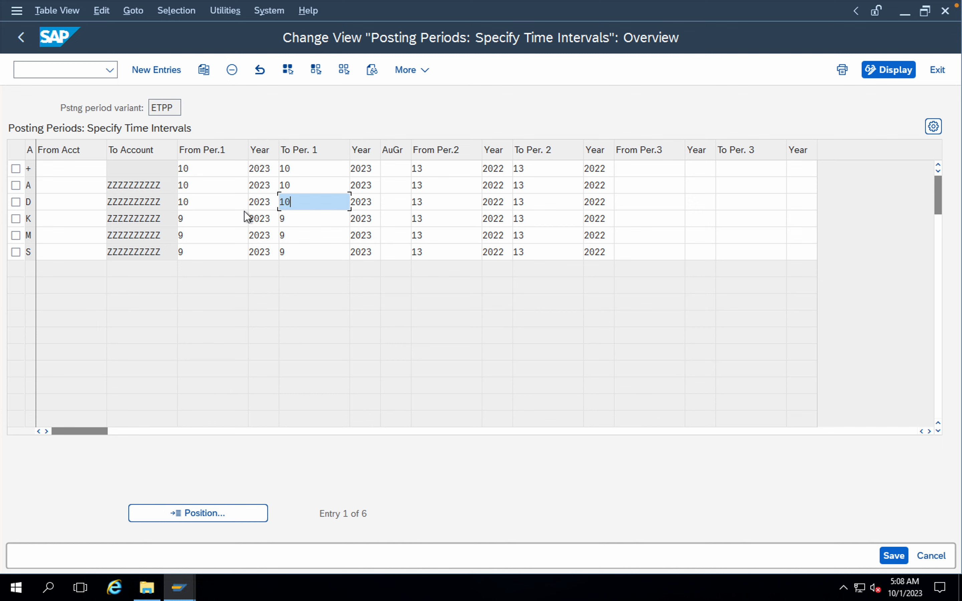
Step: Set From Per.1 and To Per. 1 to 10 for account type K
left_click(219, 218)
key("BackSpace")
type("10")
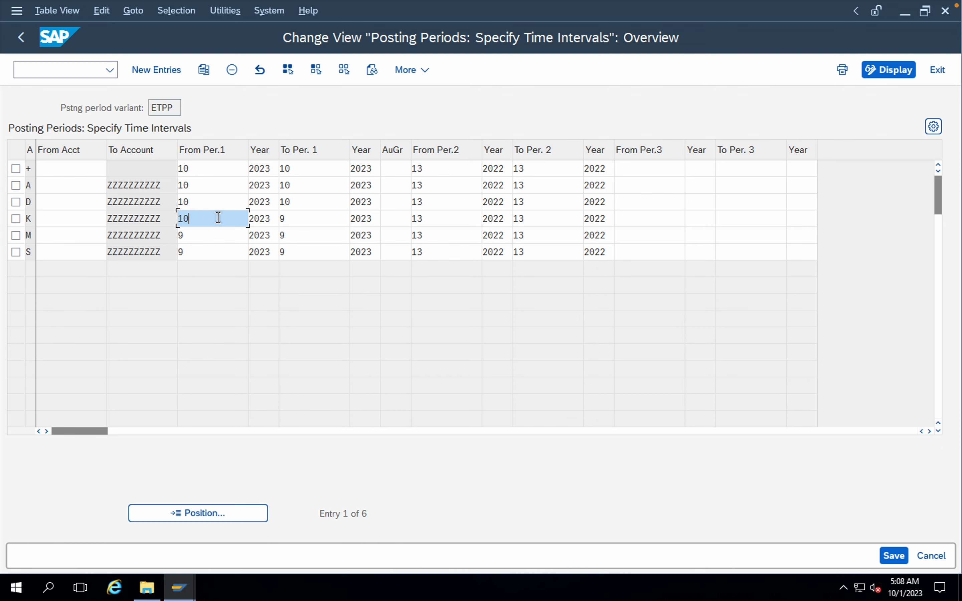
left_click(298, 219)
key("BackSpace")
type("10")
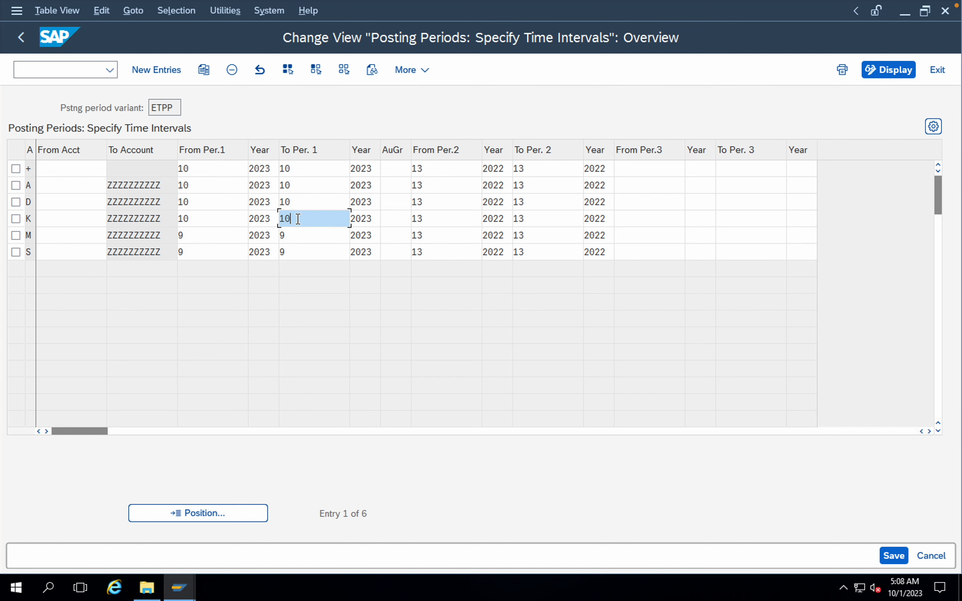
Step: Set From Per.1 and To Per. 1 to 10 for account type M
left_click(201, 239)
key("BackSpace")
type("10")
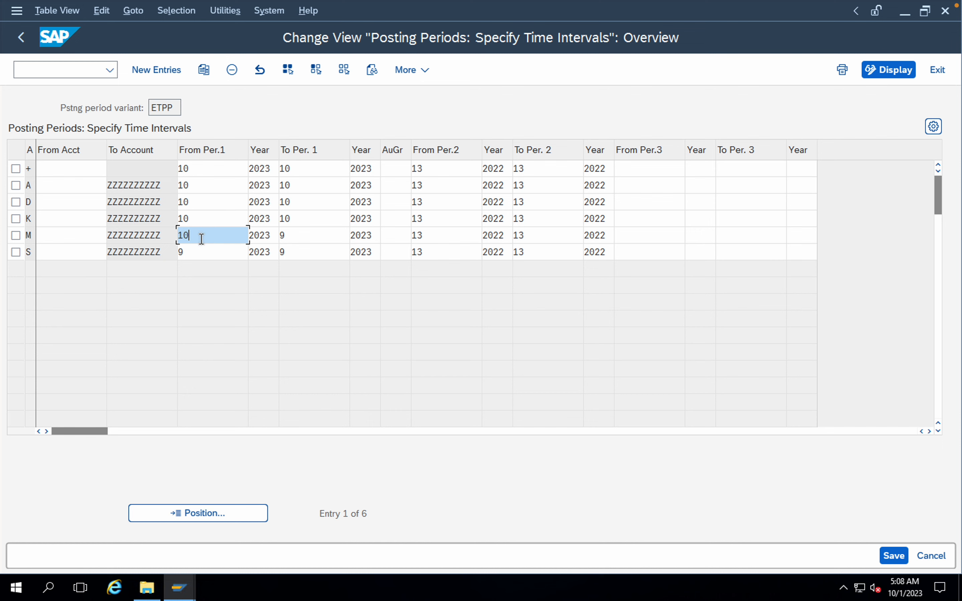
left_click(289, 235)
key("BackSpace")
type("10")
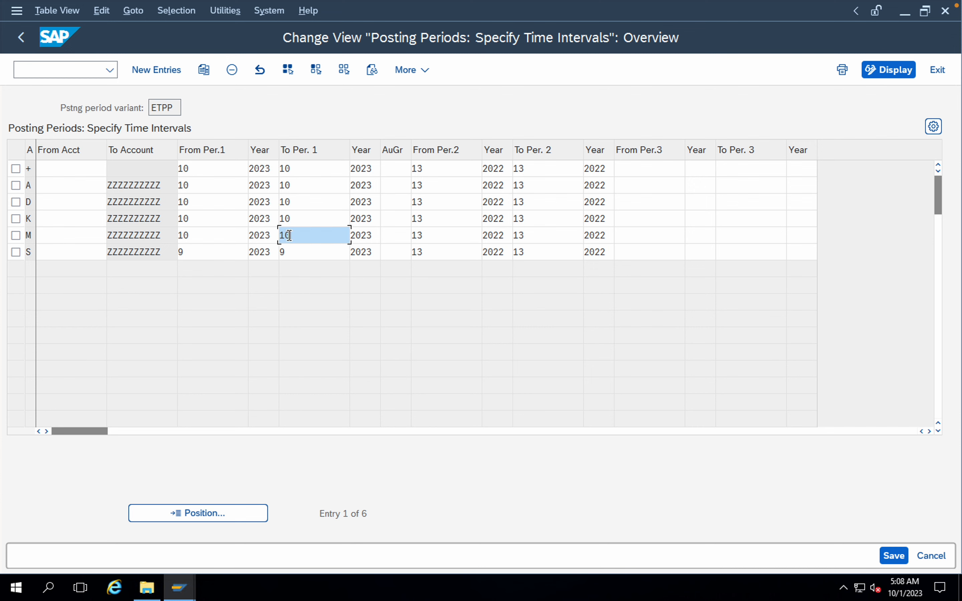
Step: Set From Per.1 and To Per. 1 to 10 for account type S and save under the ETO Motors California customizing request
left_click(221, 253)
key("BackSpace")
type("10")
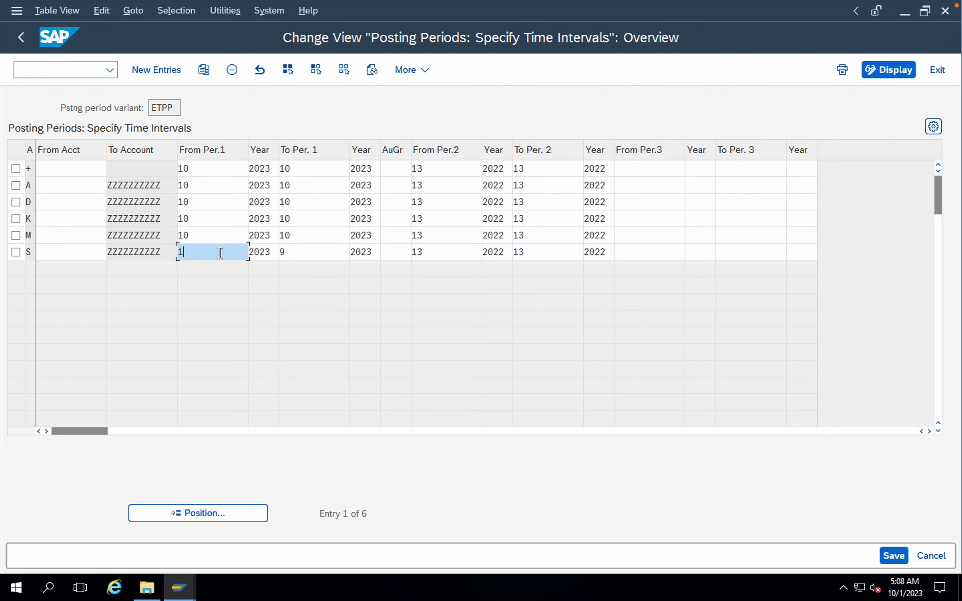
left_click(300, 253)
key("BackSpace")
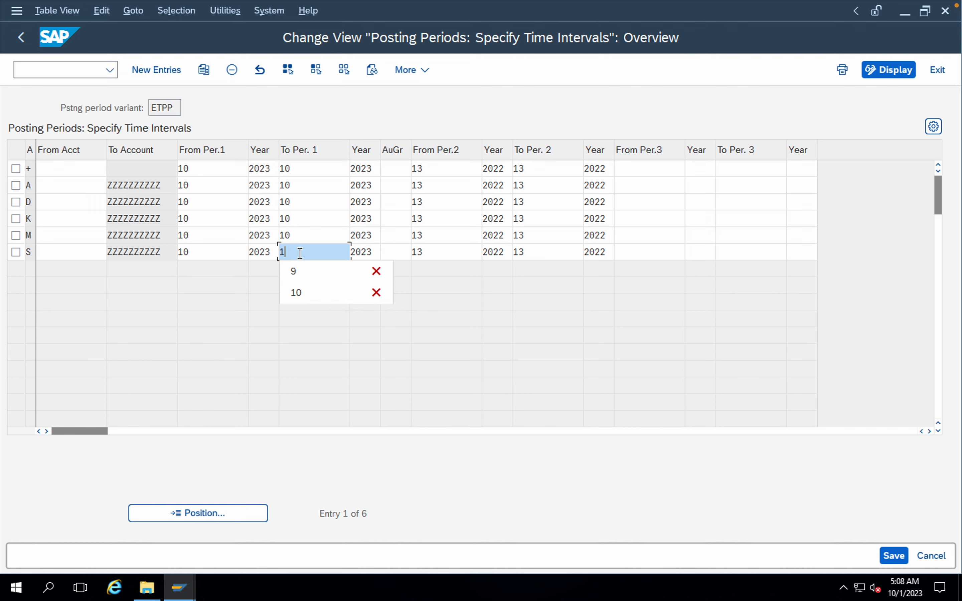
type("10")
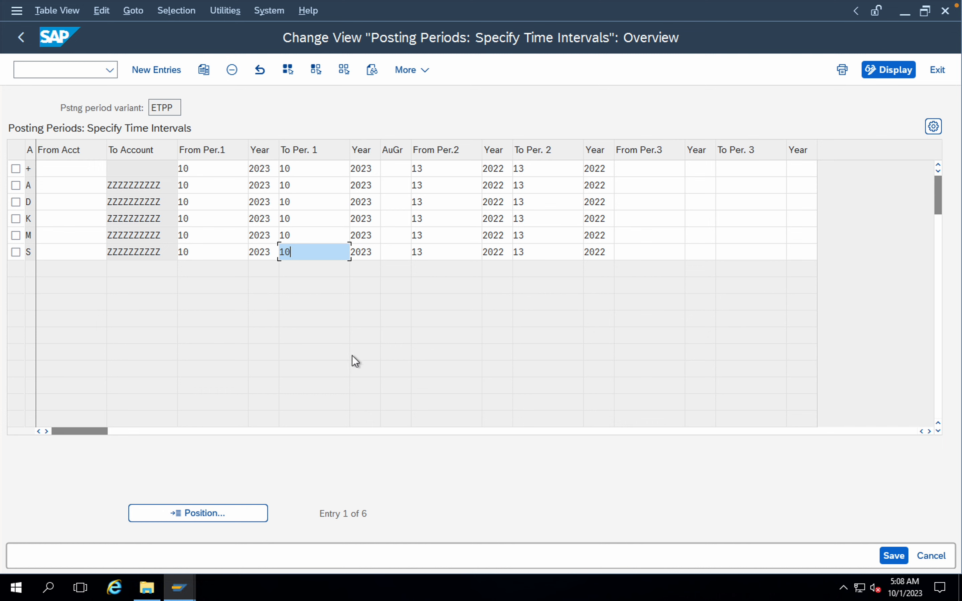
left_click(890, 555)
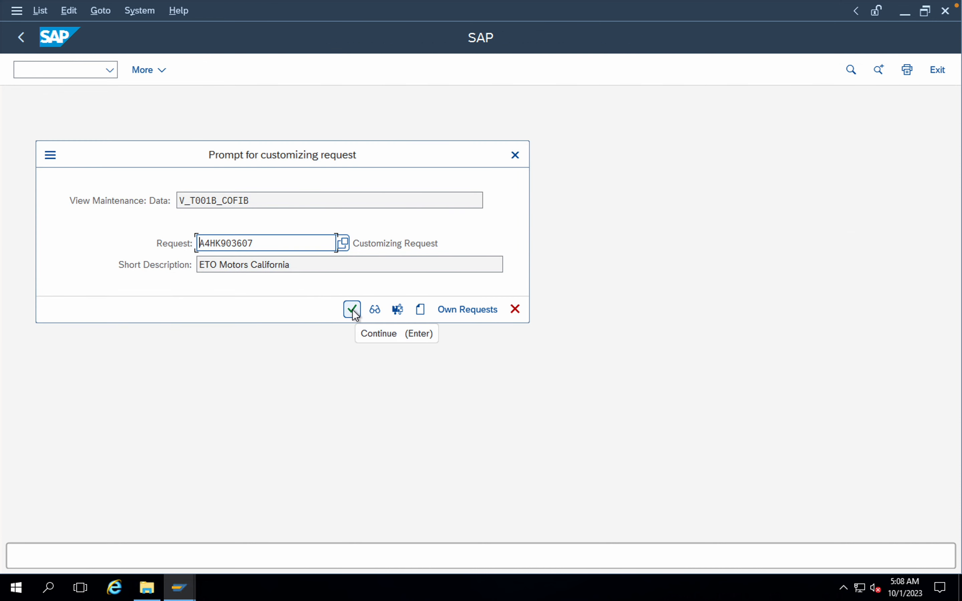
left_click(352, 310)
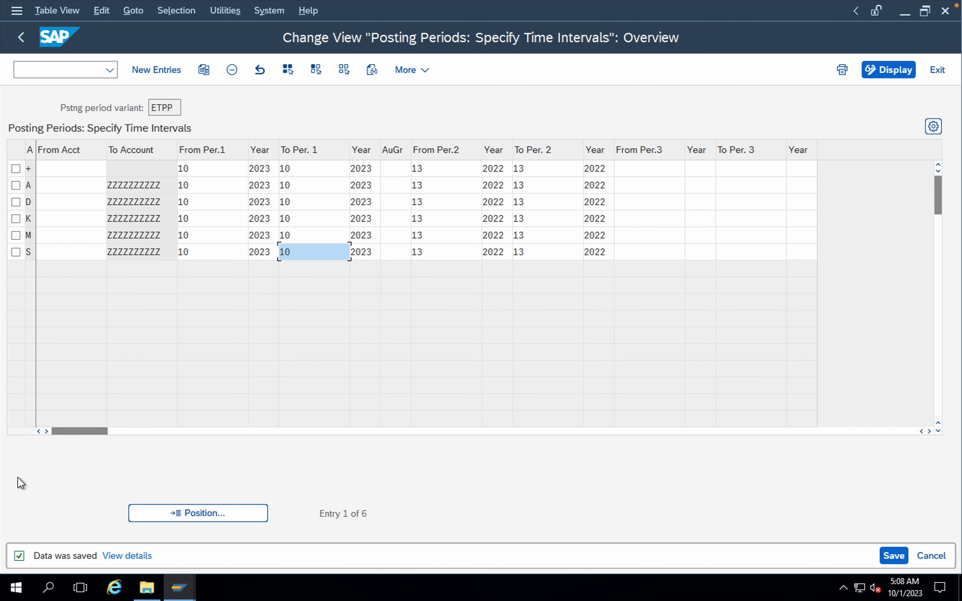
Step: Leave the posting periods view and open G/L account document entry with transaction /NFB50
left_click(63, 67)
type("/")
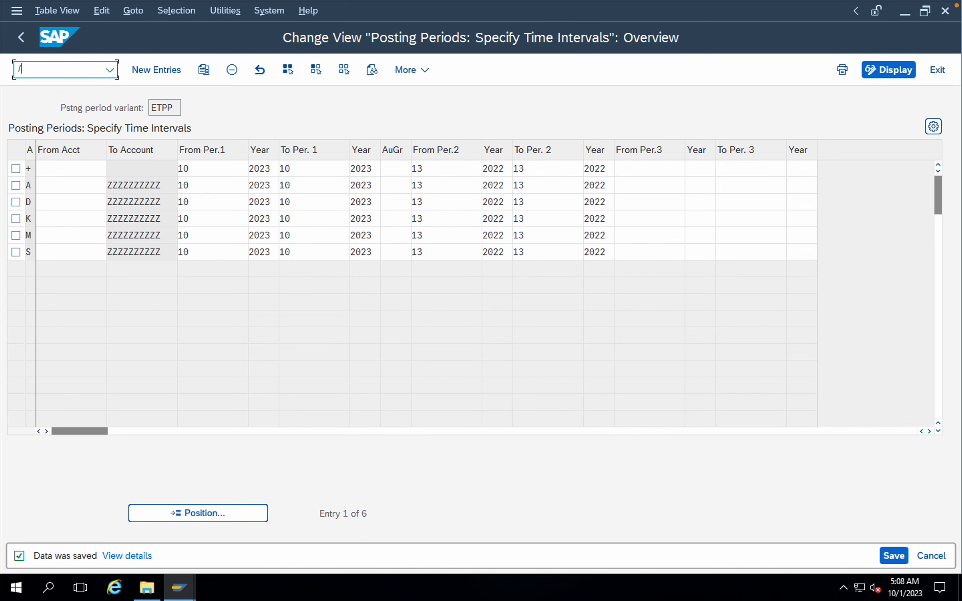
type("NFB50")
key("Return")
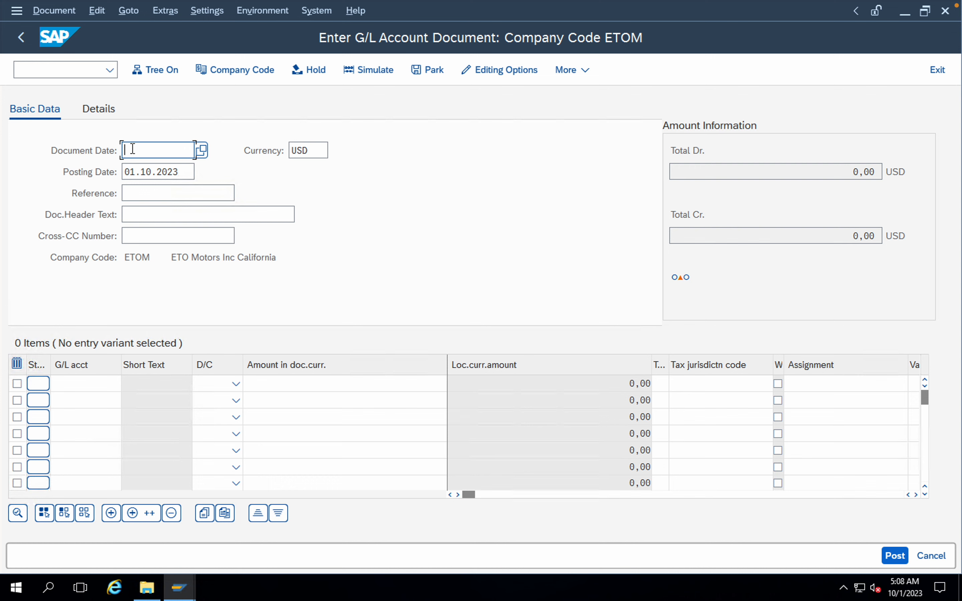
Step: Fill in the document header with document date 01102023 and Test as both the reference and the header text
type("011")
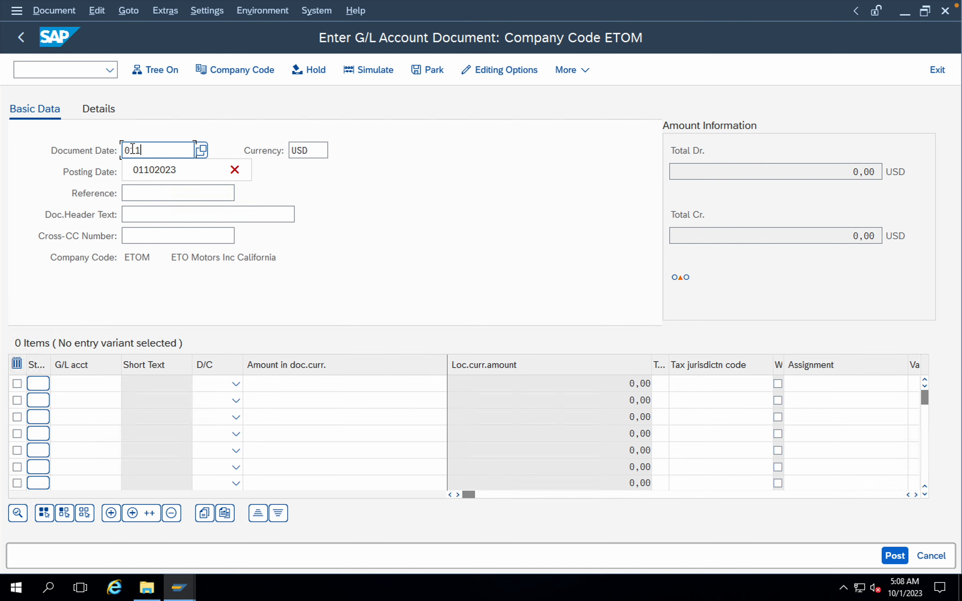
type("02023")
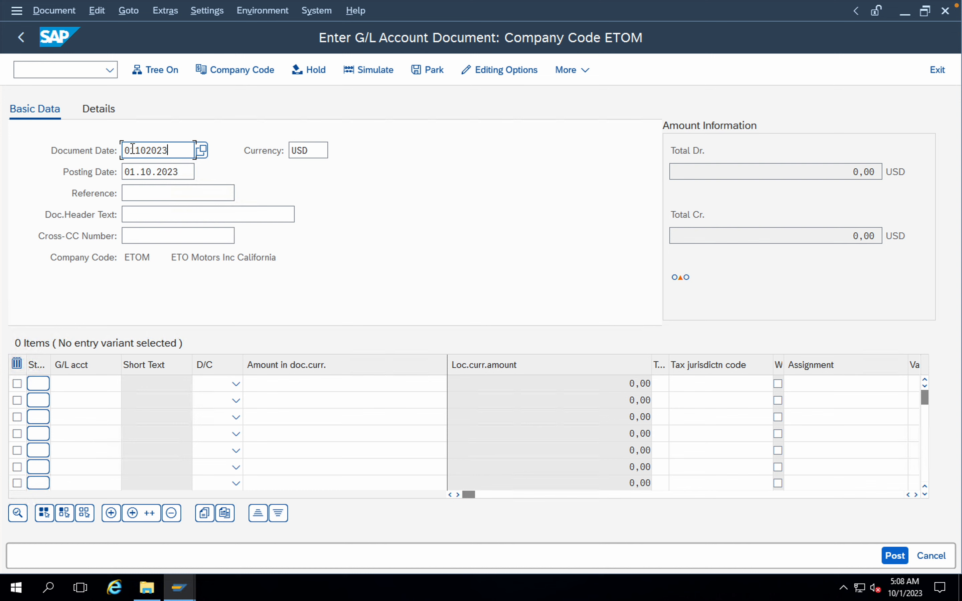
left_click(145, 196)
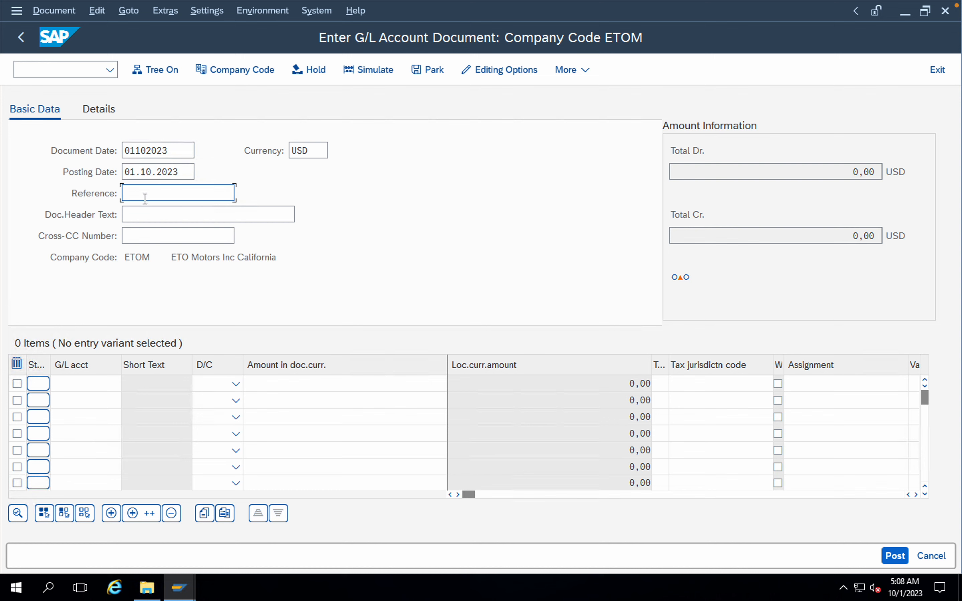
type("T")
left_click(137, 211)
left_click(148, 216)
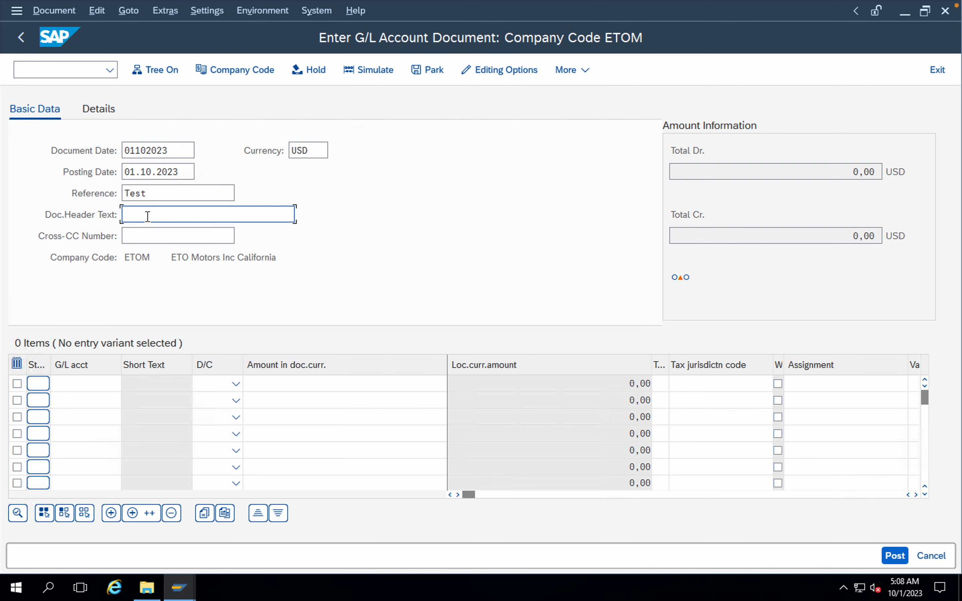
type("T")
left_click(142, 232)
Step: Look up the ETOM chart's G/L accounts and assign Non Operating Expenses to the first line item
left_click(100, 386)
left_click(124, 382)
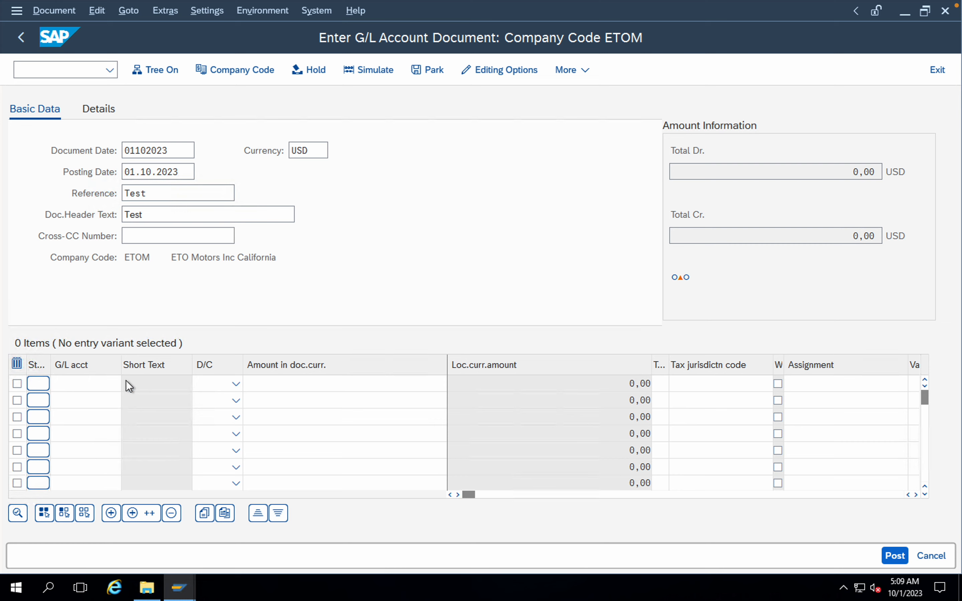
left_click(336, 560)
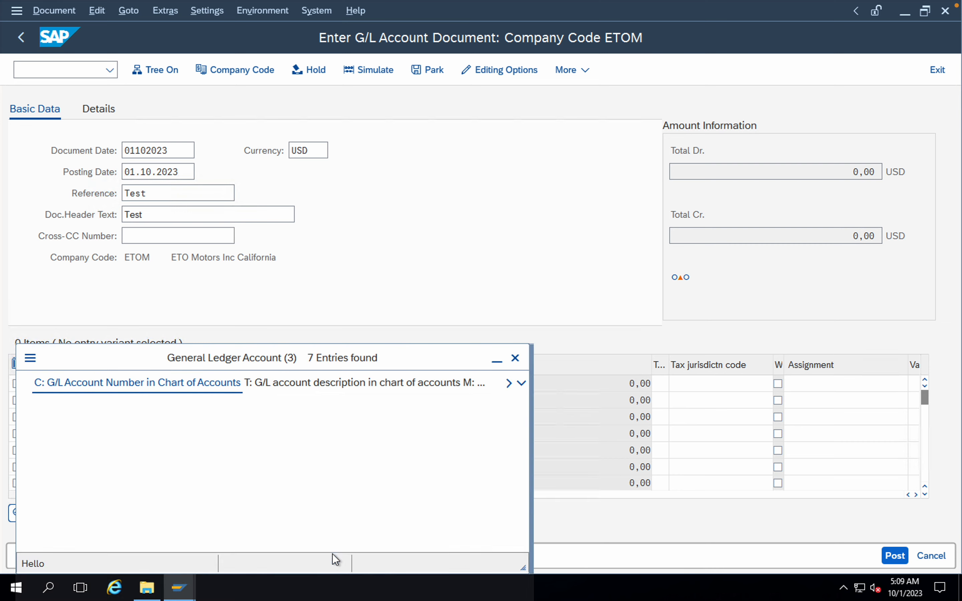
left_click(151, 213)
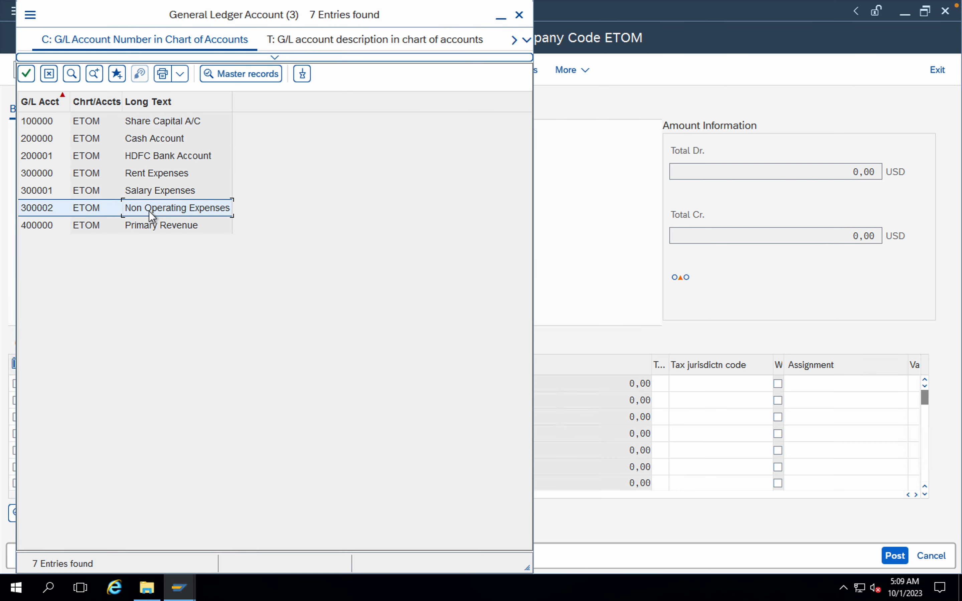
double_click(151, 215)
Step: Look up the G/L accounts and assign HDFC Bank Account to the second line item
left_click(109, 399)
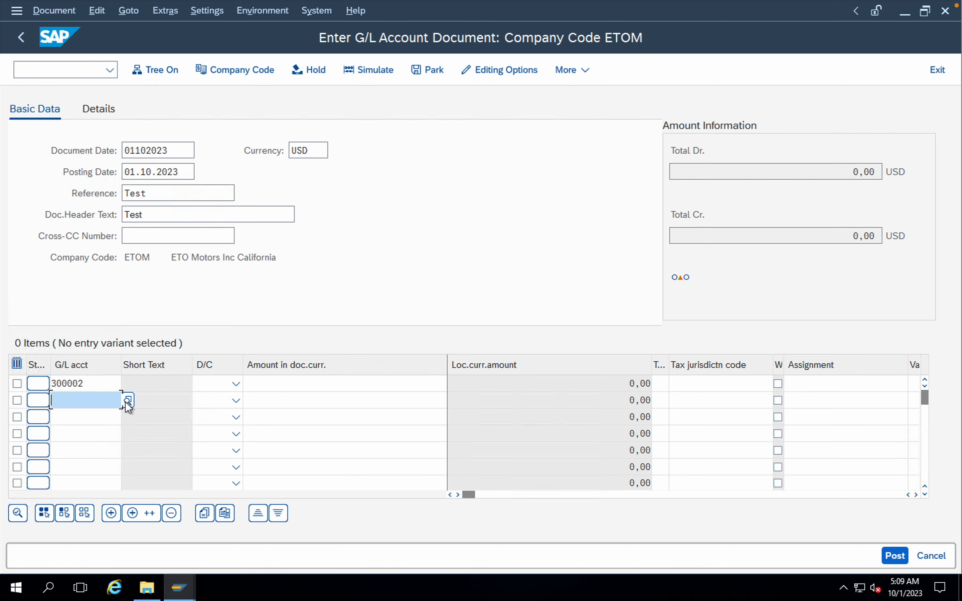
left_click(126, 401)
left_click(328, 559)
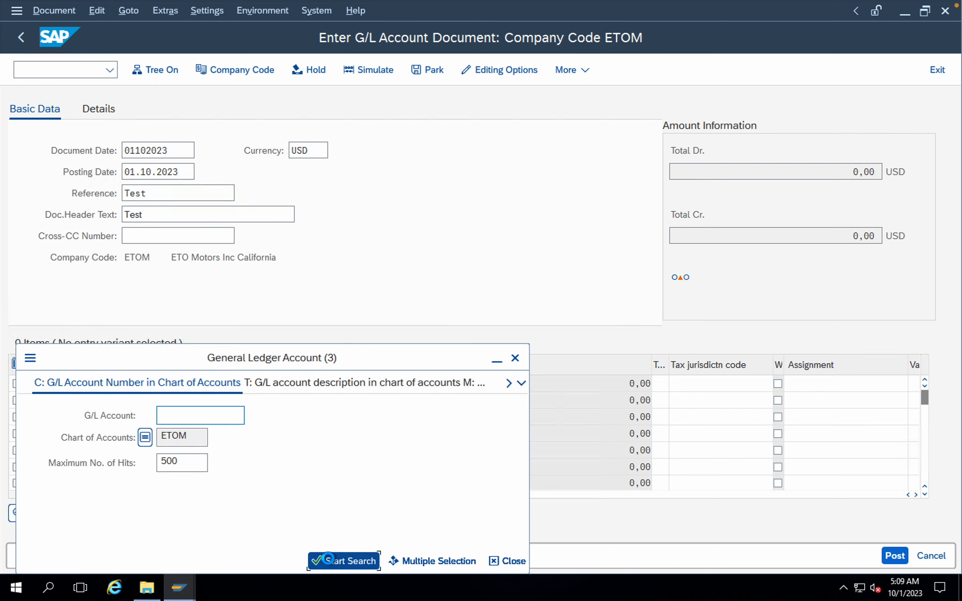
left_click(155, 161)
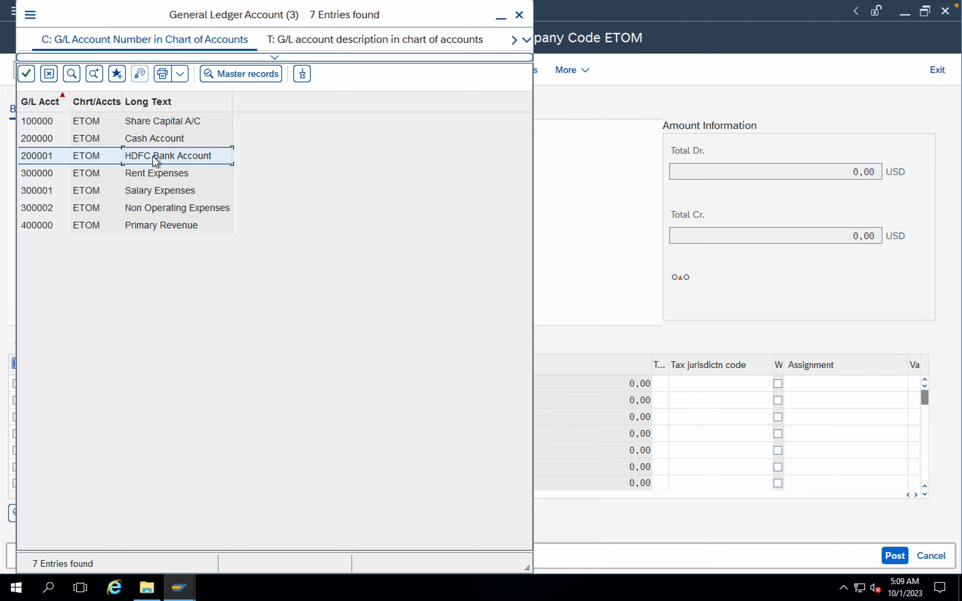
double_click(155, 161)
Step: Mark the Non Operating Expenses line as Debit and the HDFC Bank line as Credit
left_click(236, 384)
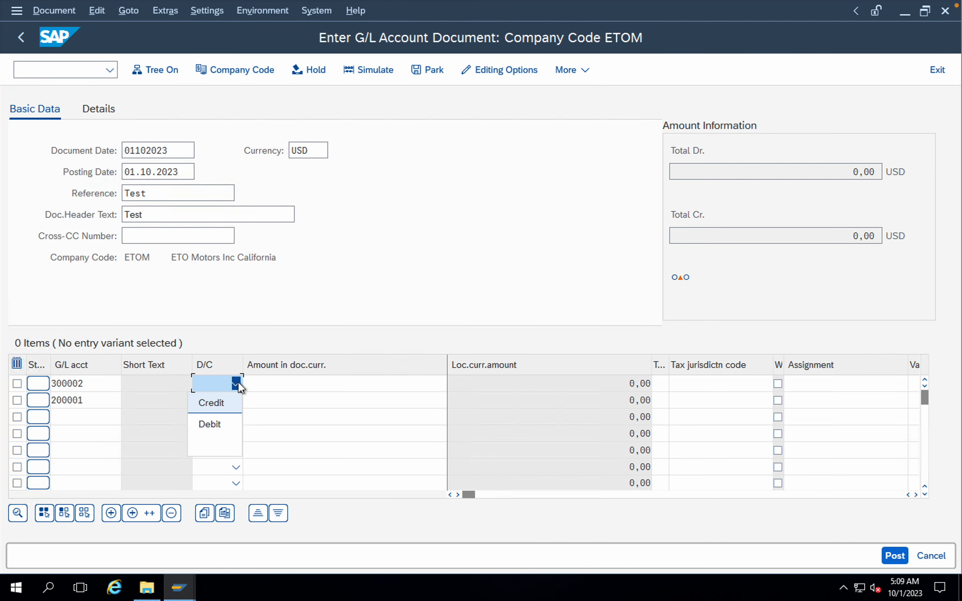
left_click(211, 424)
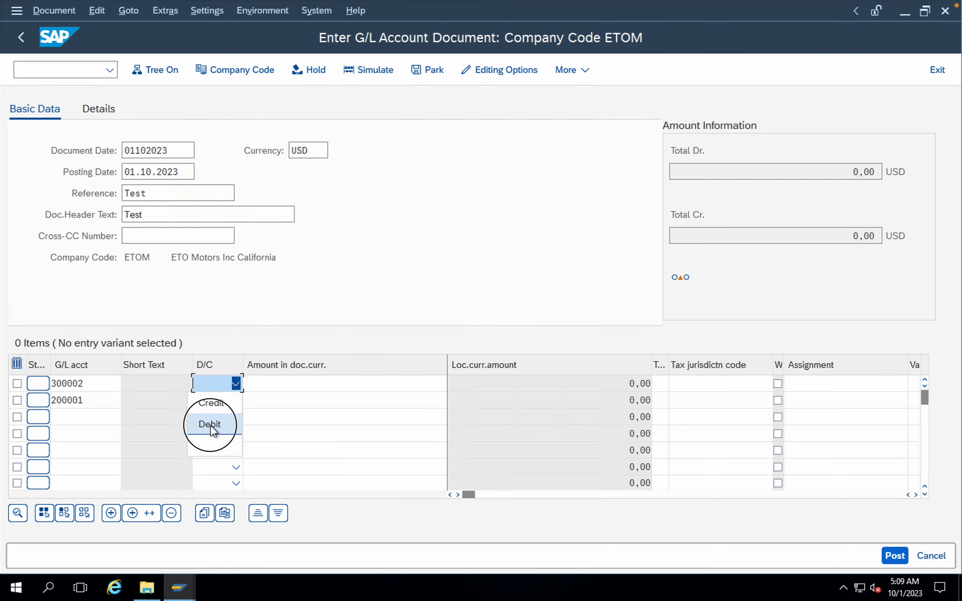
left_click(235, 401)
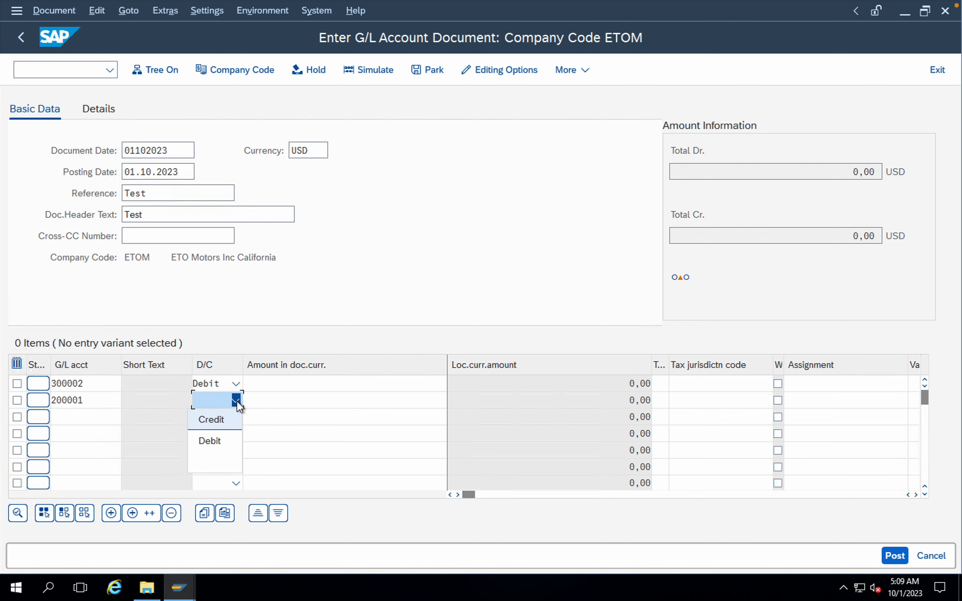
left_click(235, 423)
Step: Enter 5000 as the document currency amount on both line items and validate the entries
left_click(370, 383)
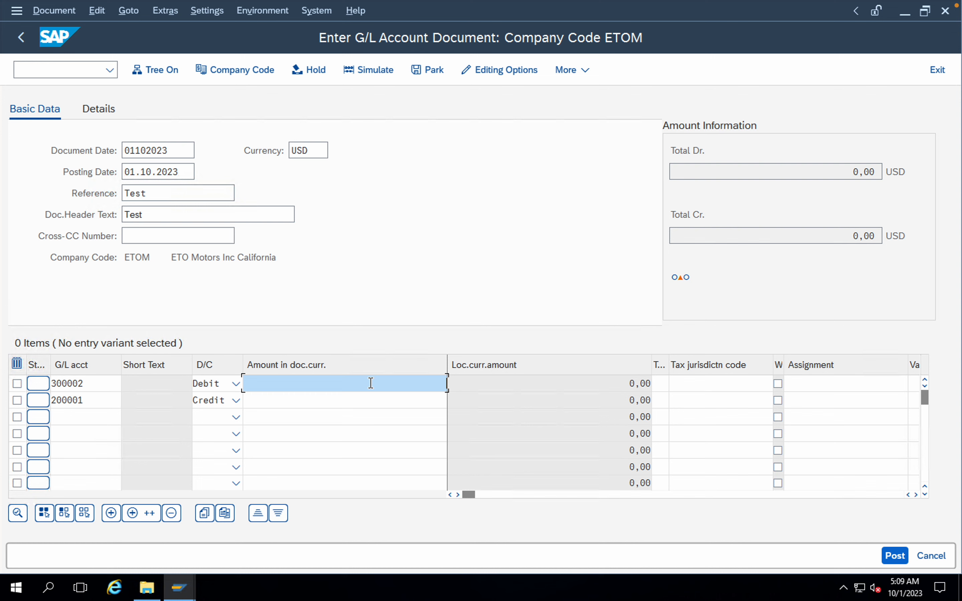
type("5")
key("Down")
key("Return")
left_click(420, 399)
type("5")
key("Down")
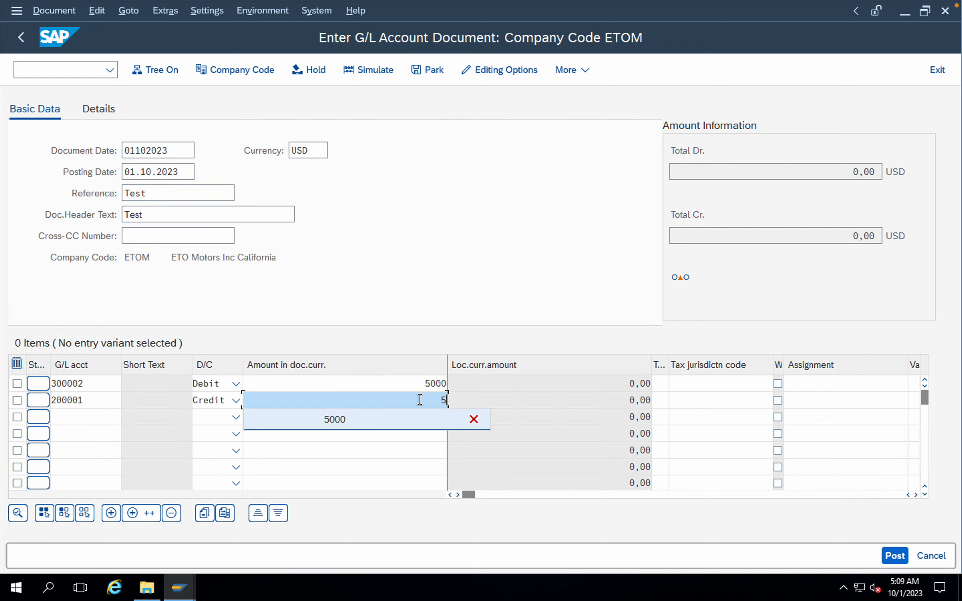
key("Return")
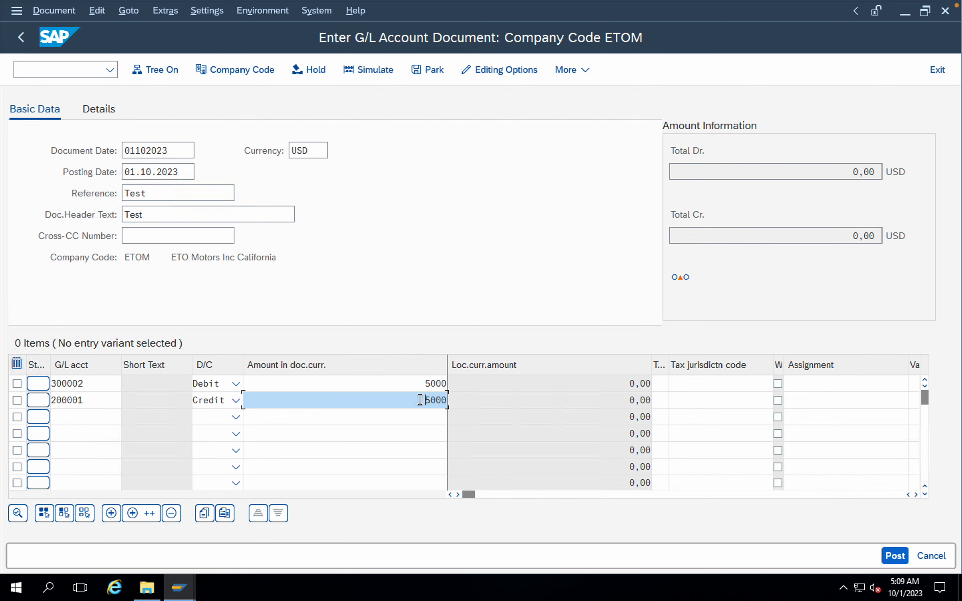
key("Return")
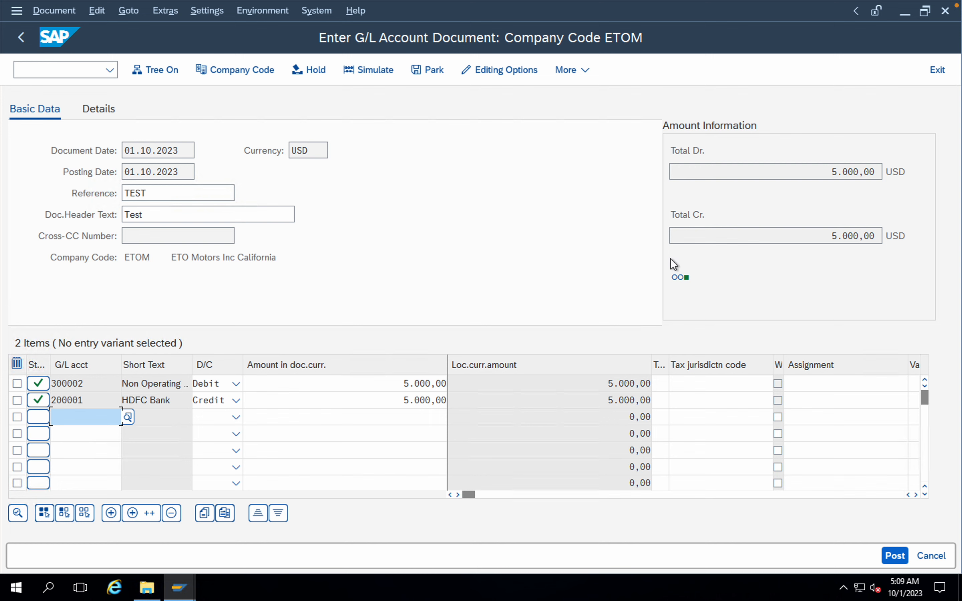
Step: Simulate the balanced G/L document and post it from the document overview
mouse_move(698, 282)
left_click(58, 15)
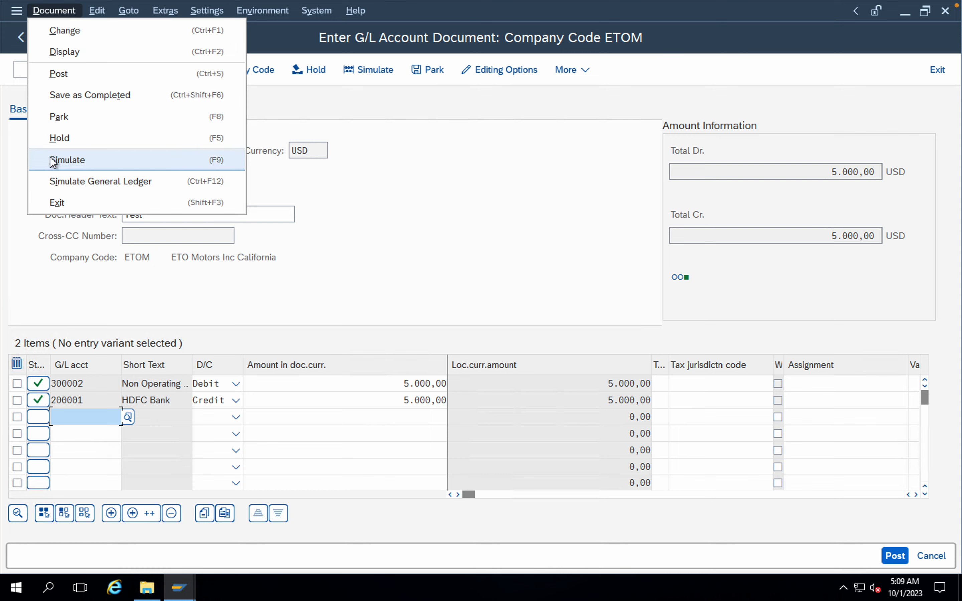
left_click(66, 160)
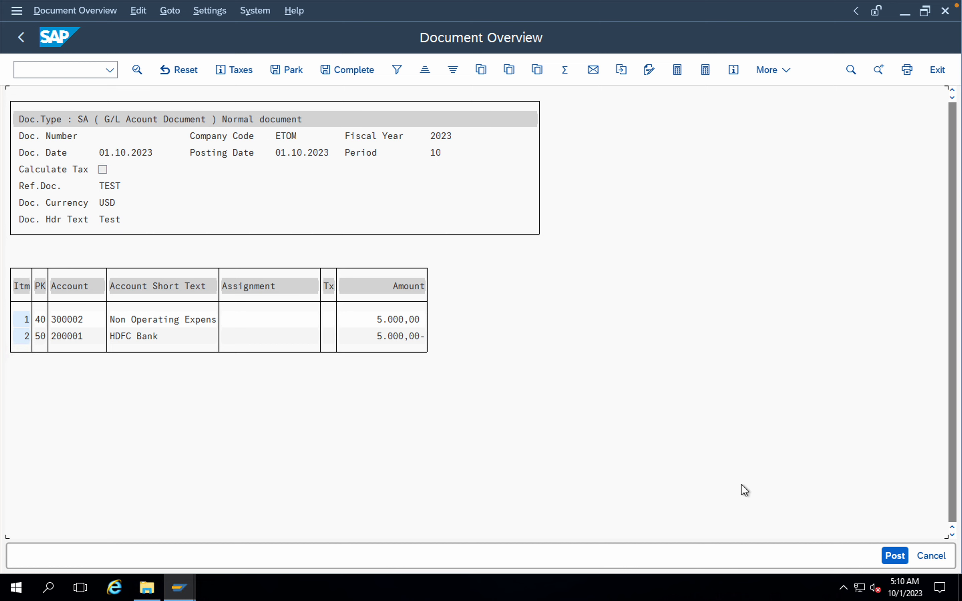
left_click(895, 556)
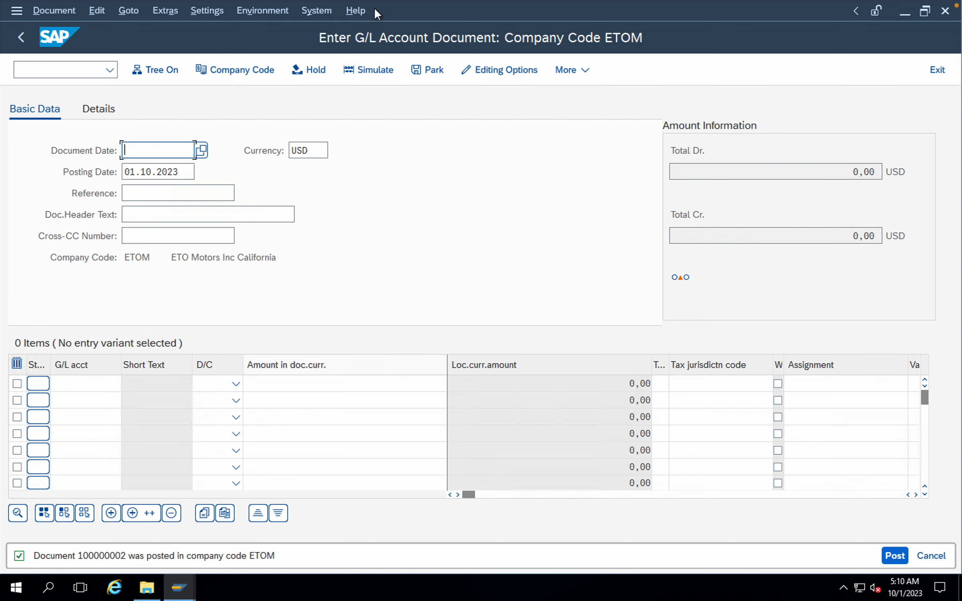
Step: Display the G/L document just posted in company code ETOM in its data entry view
left_click(65, 15)
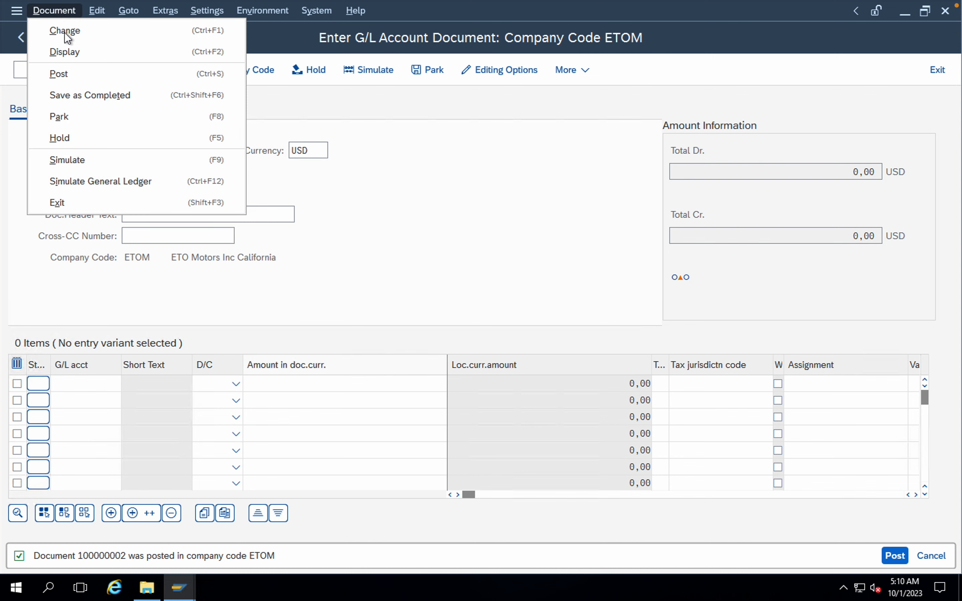
left_click(68, 53)
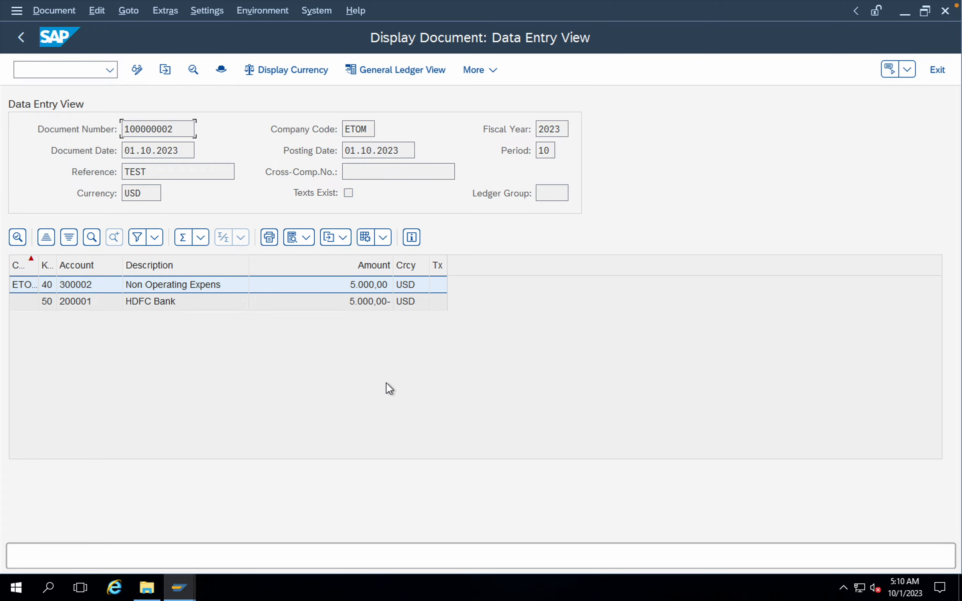
Step: Switch to the SAP FICO Structure workbook in Excel, review the topics through Tolerance Group, and return to the remote SAP session
key("ctrl+Up")
left_click(467, 416)
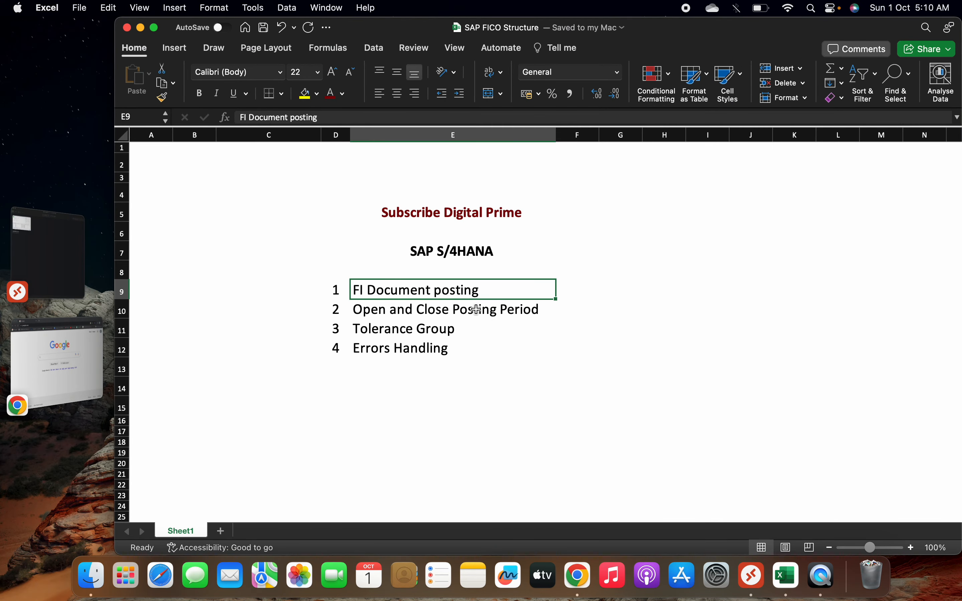
left_click(459, 291)
left_click(413, 315)
left_click(386, 294)
left_click(414, 306)
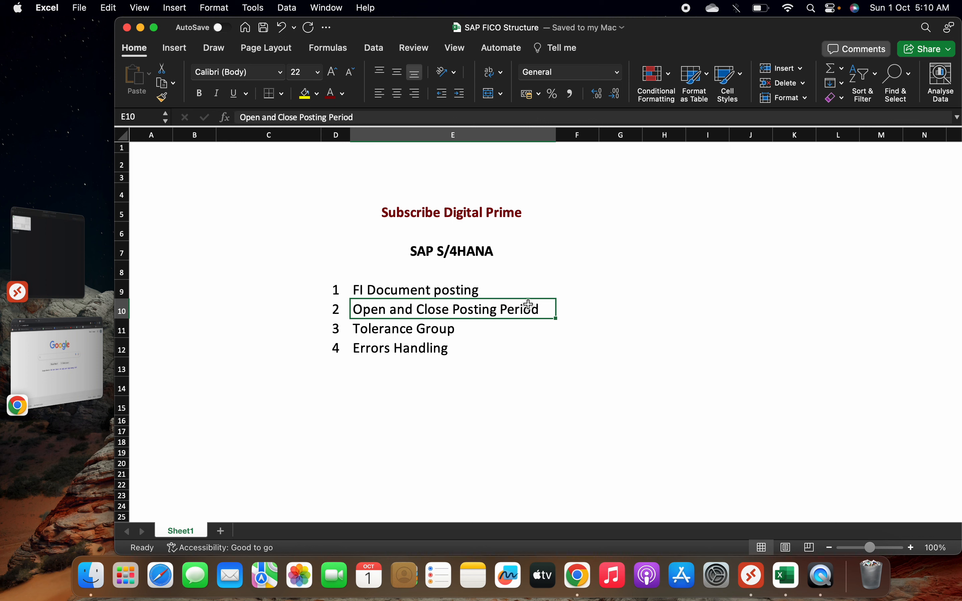
left_click(429, 289)
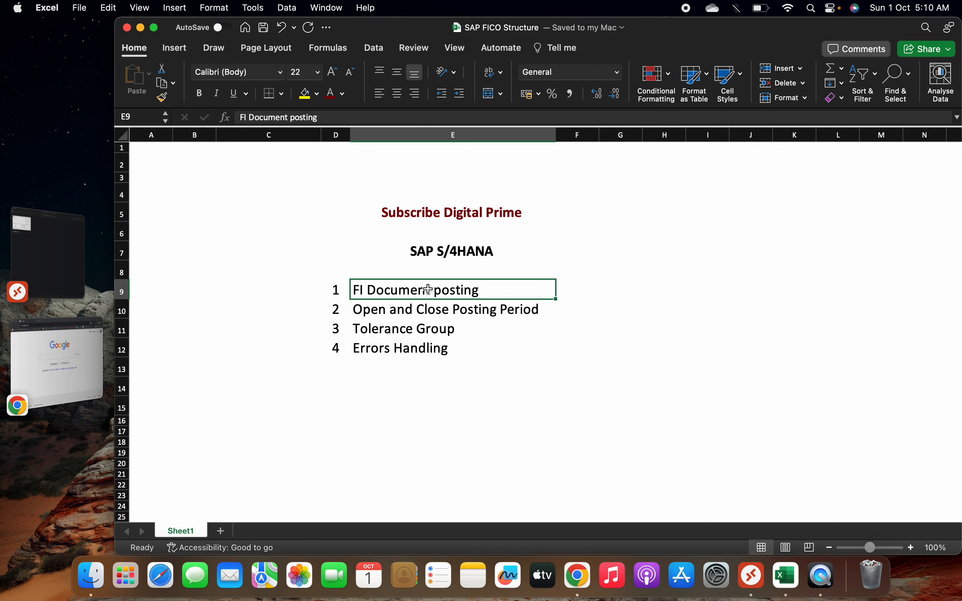
left_click(373, 330)
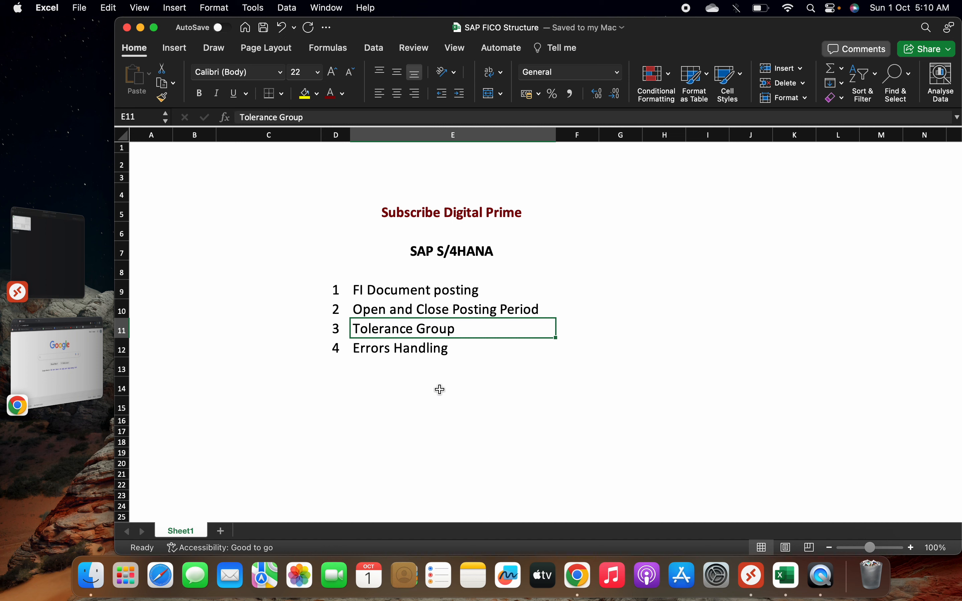
key("ctrl+Up")
mouse_move(595, 7)
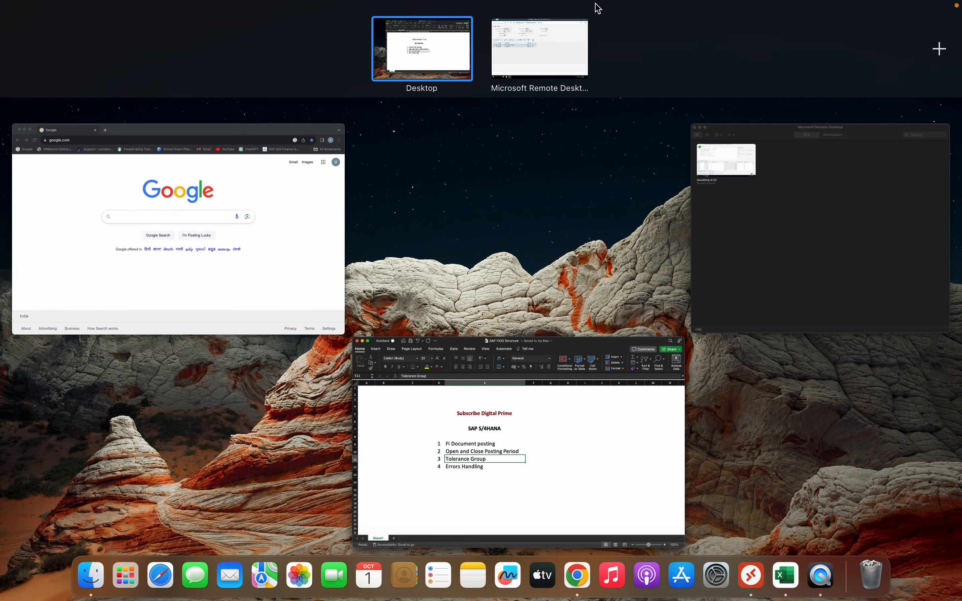
left_click(556, 59)
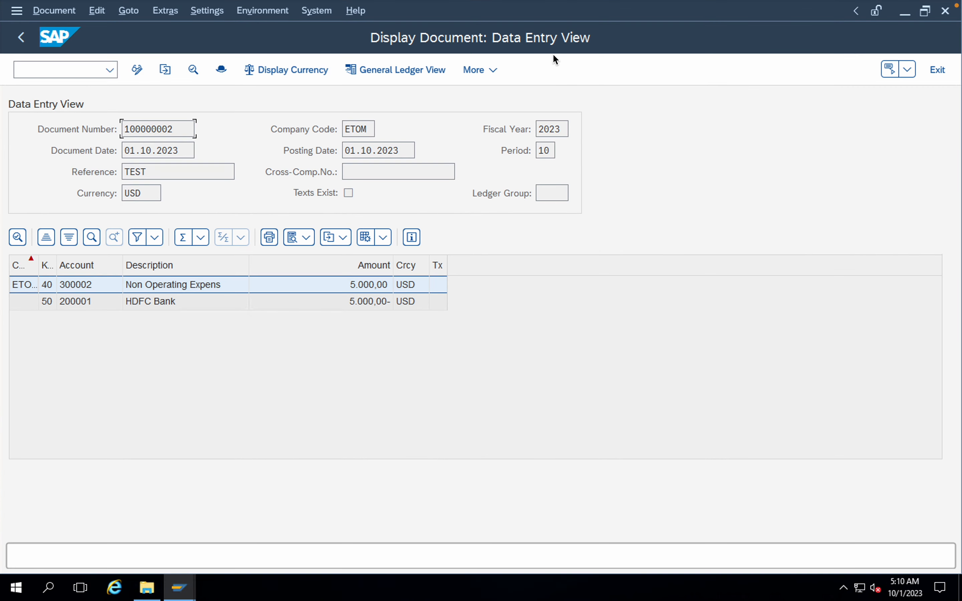
Step: Leave the document display and start a new G/L account document entry for company code ETOM
left_click(52, 74)
type("/n")
key("Return")
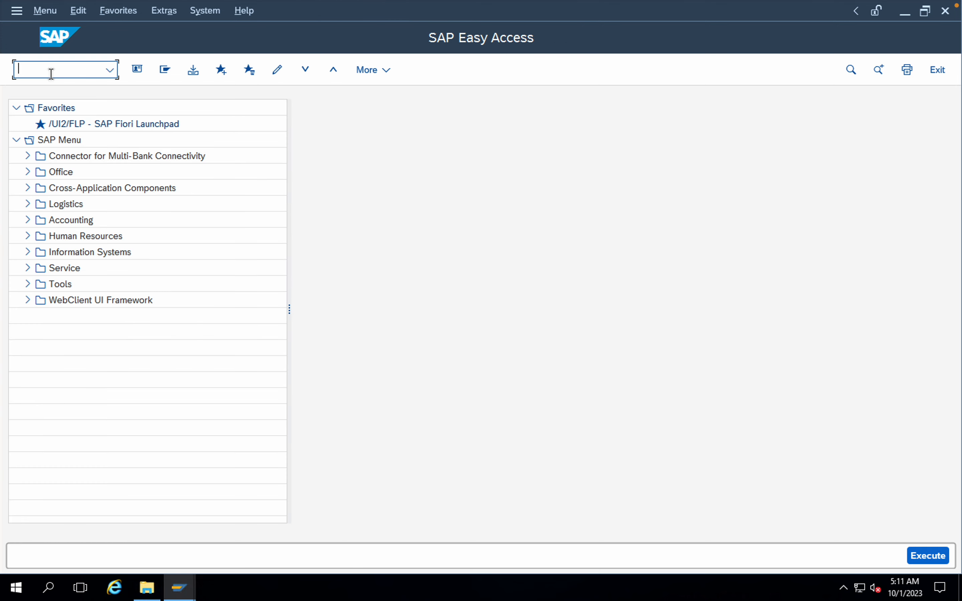
type("FB50")
key("Return")
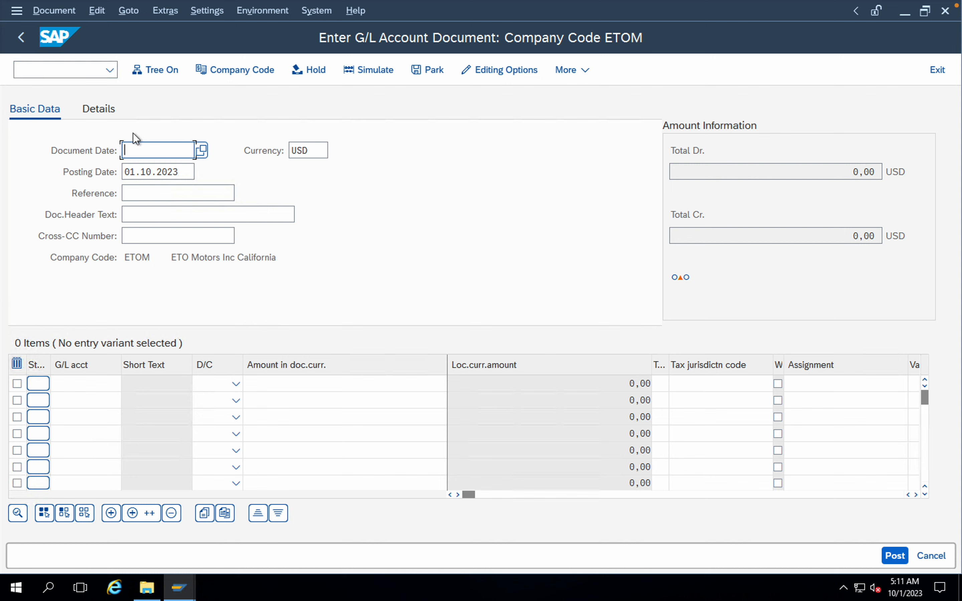
Step: Fill in the document header with document date 01102023, reference Test and document header text Test
type("01")
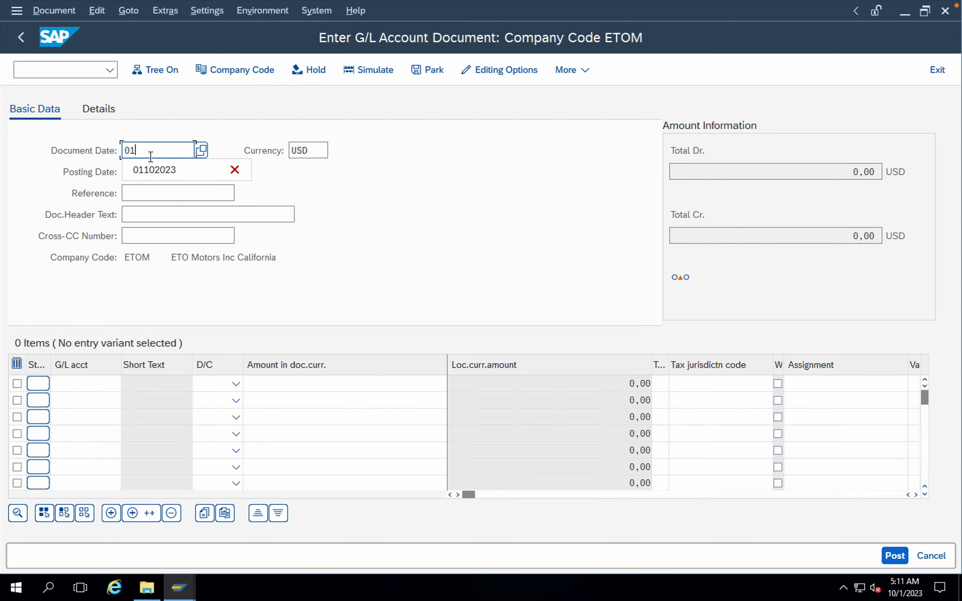
type("102023")
left_click(171, 196)
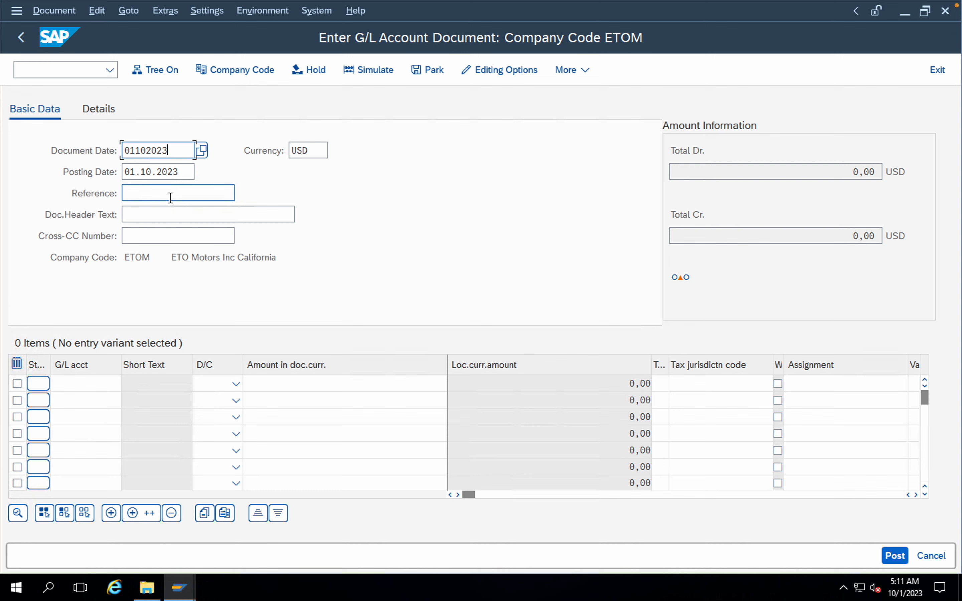
type("T")
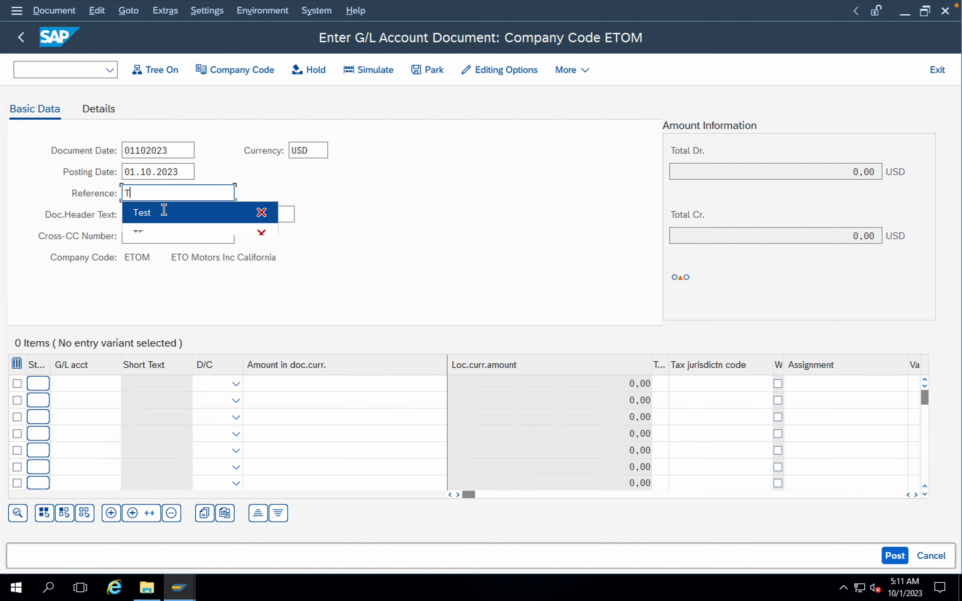
left_click(156, 213)
left_click(158, 219)
type("T")
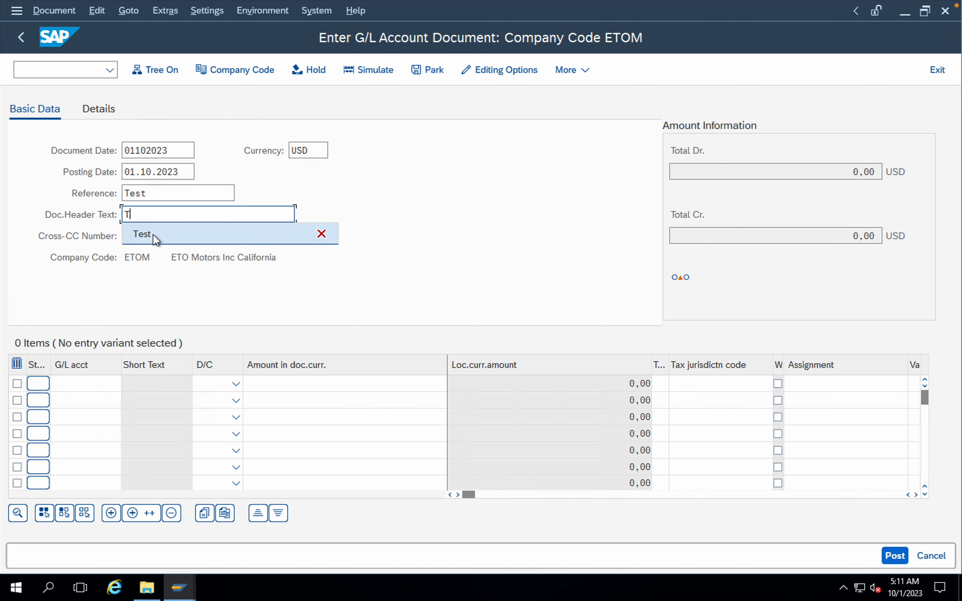
left_click(151, 237)
Step: Look up the G/L accounts and assign Non Operating Expenses to the first line item and HDFC Bank Account to the second
left_click(100, 380)
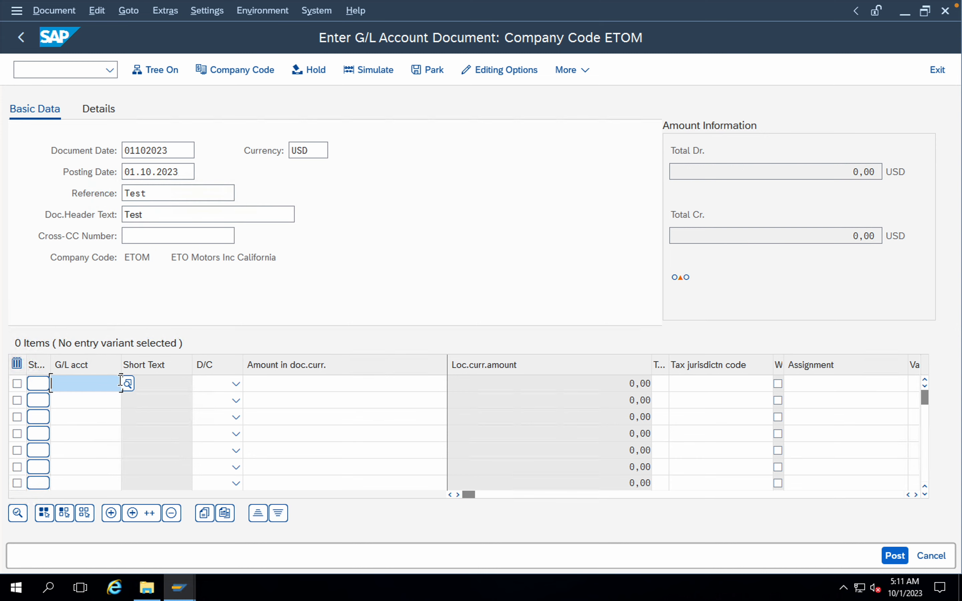
left_click(126, 384)
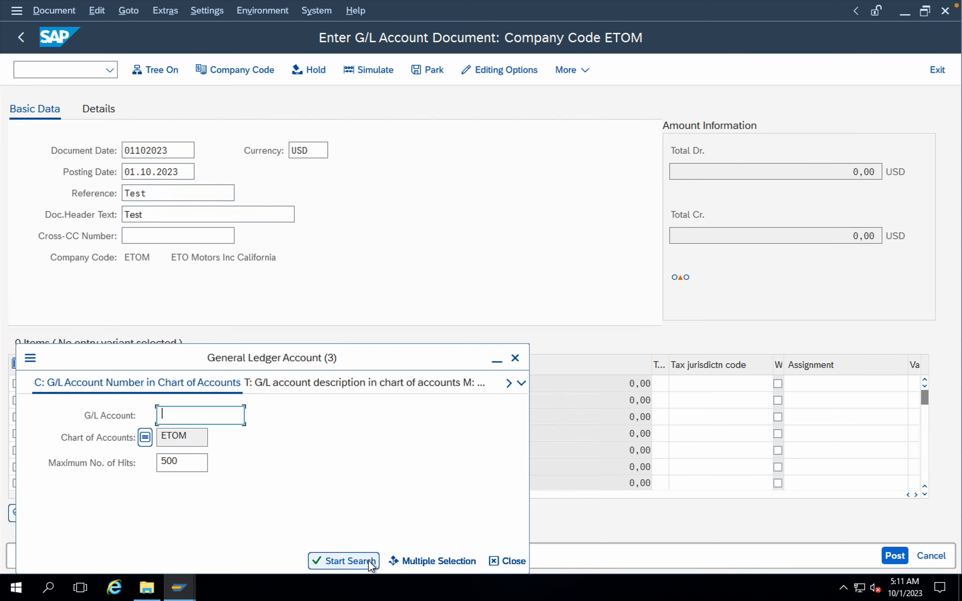
left_click(350, 561)
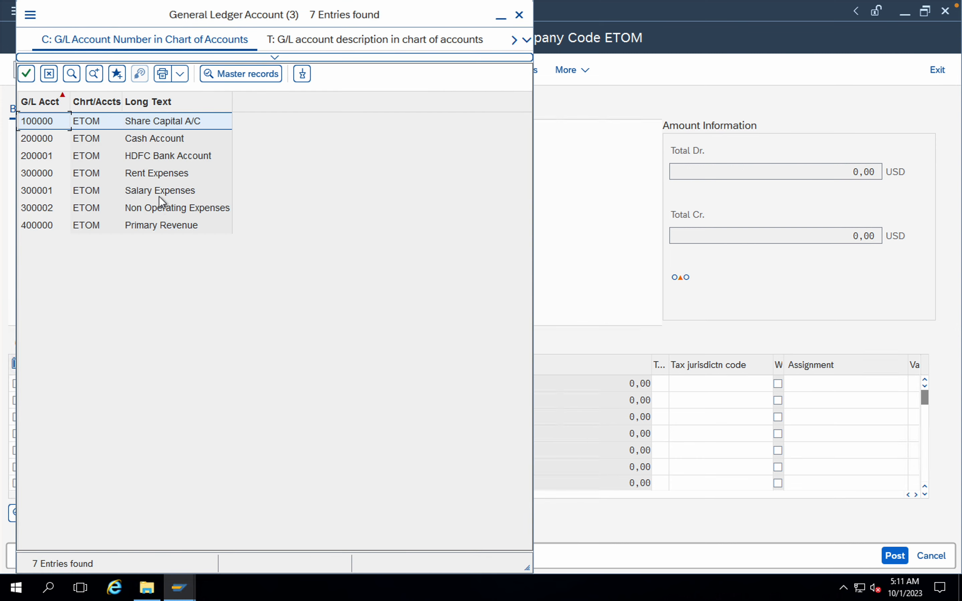
double_click(161, 208)
left_click(97, 400)
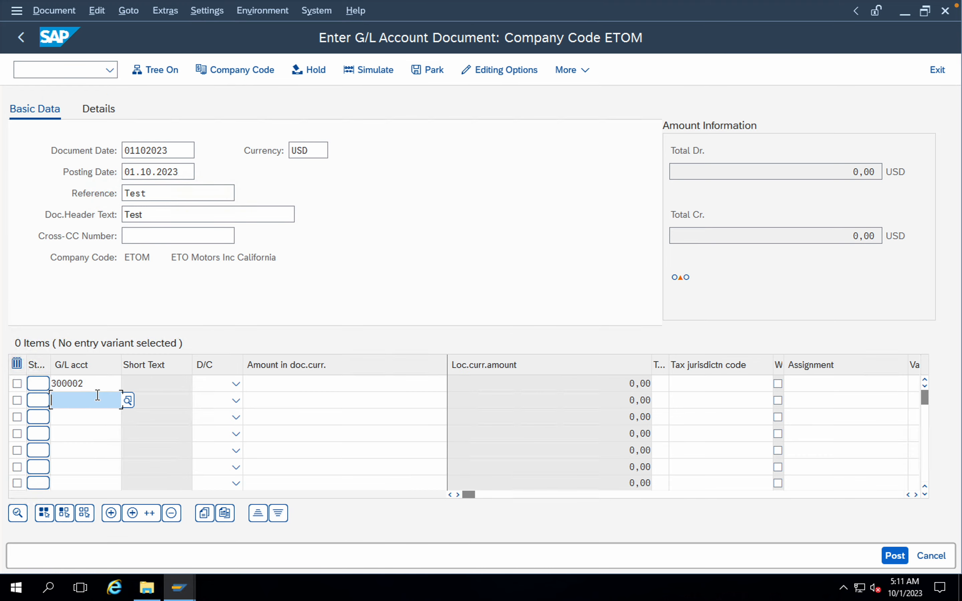
left_click(128, 400)
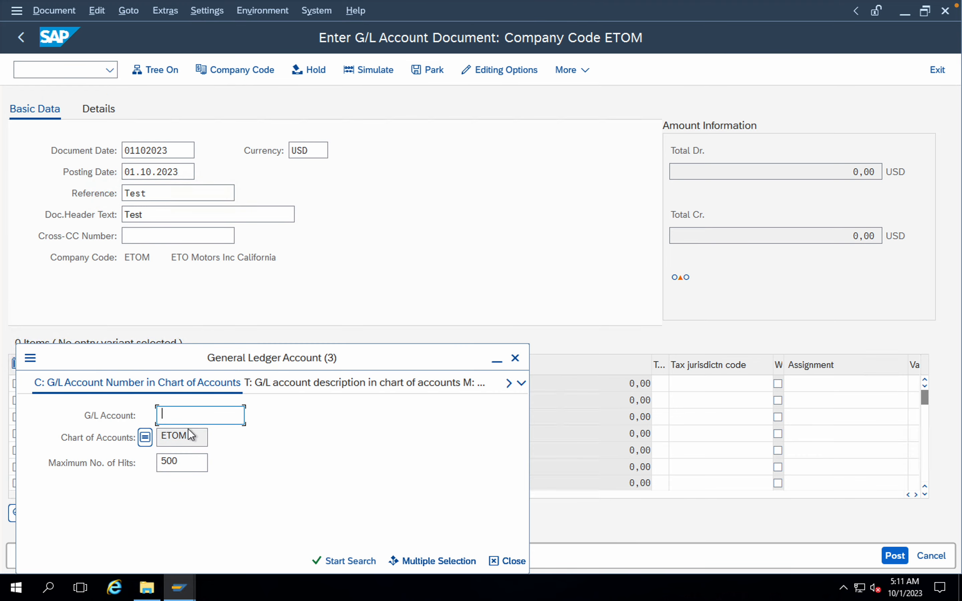
left_click(322, 560)
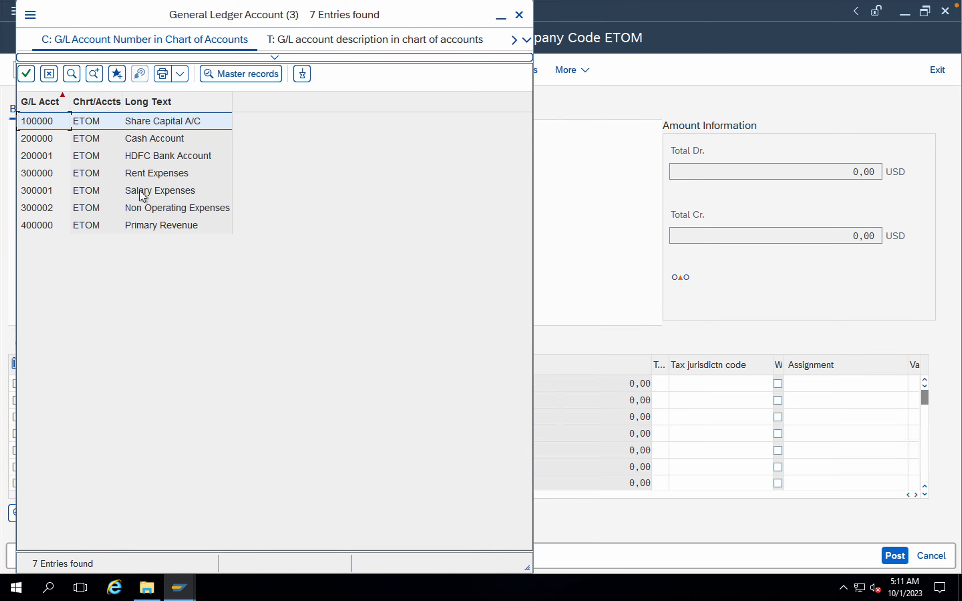
double_click(140, 156)
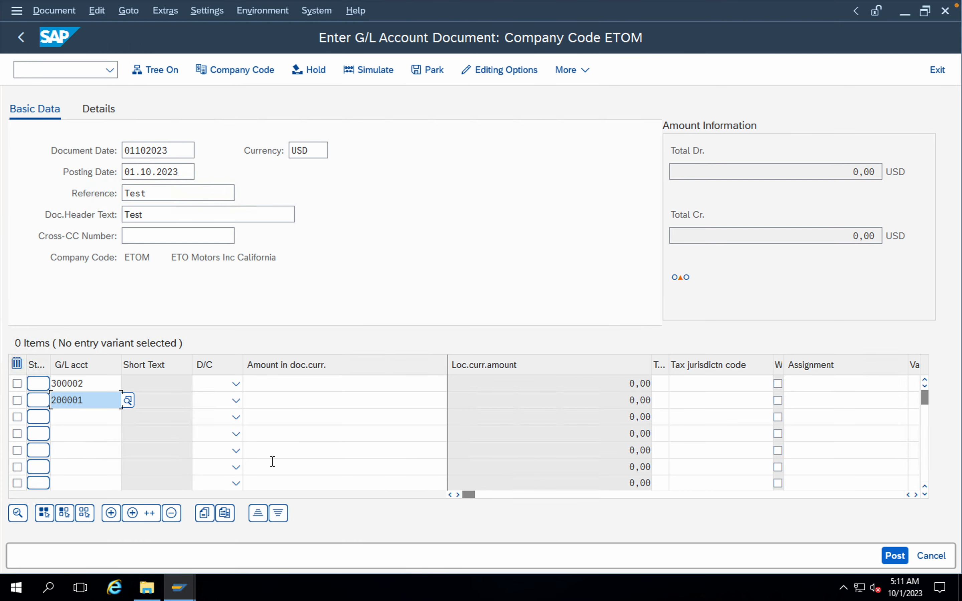
Step: Set the first line item, 300002, to Debit and the second, 200001, to Credit
left_click(236, 384)
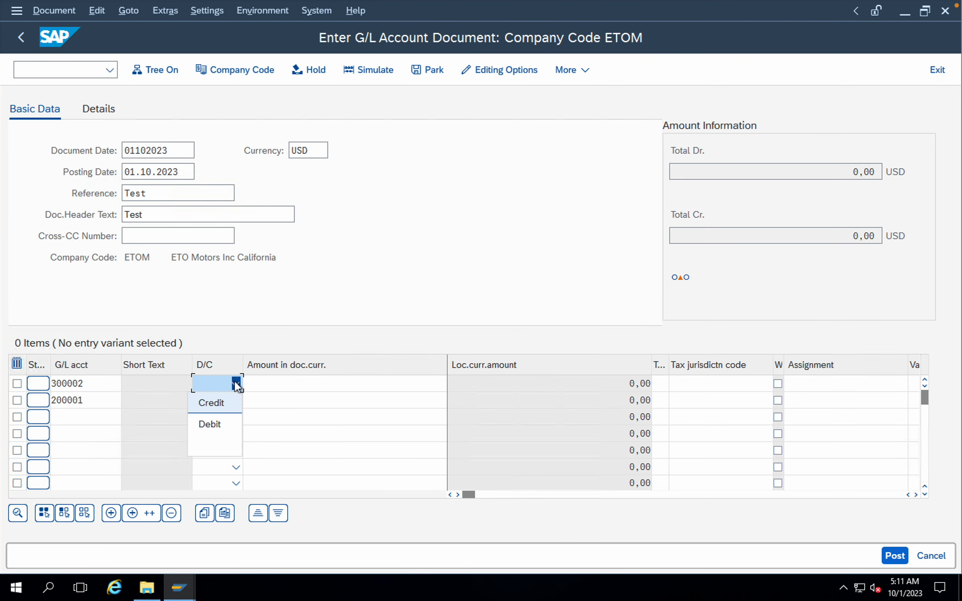
left_click(218, 424)
left_click(235, 401)
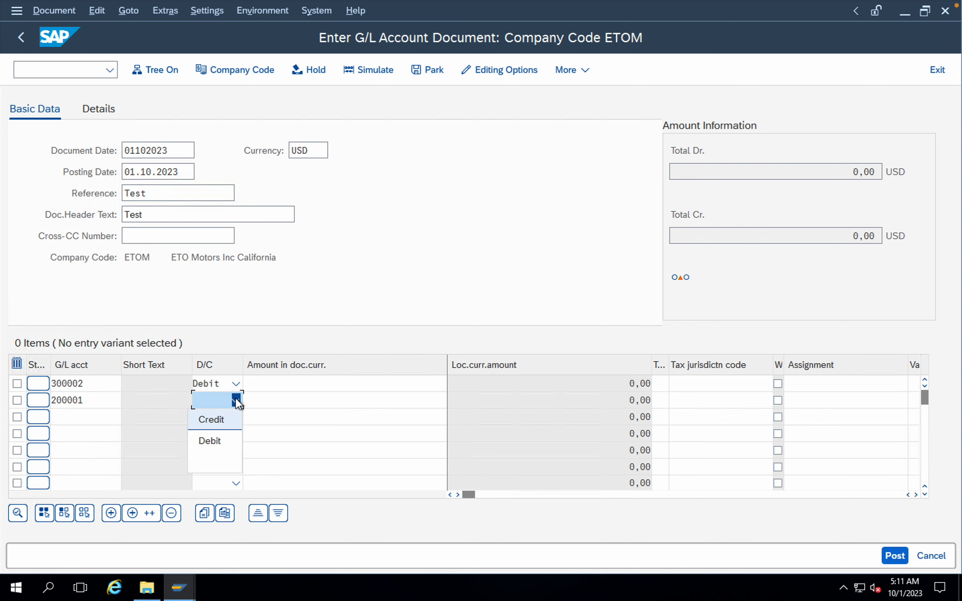
left_click(227, 421)
Step: Enter 12000 as the document currency amount on both line items and try to validate the entries
left_click(377, 379)
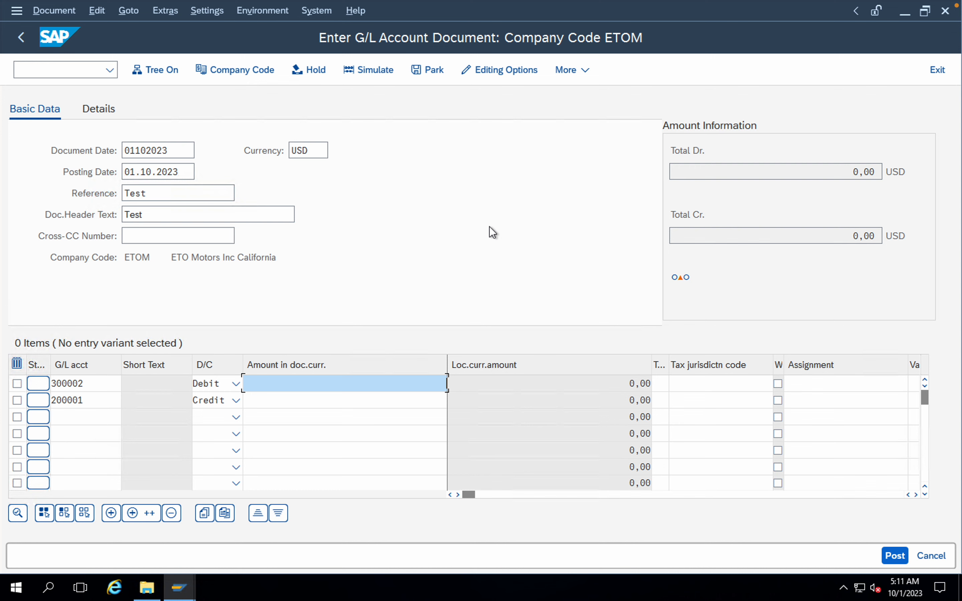
type("120")
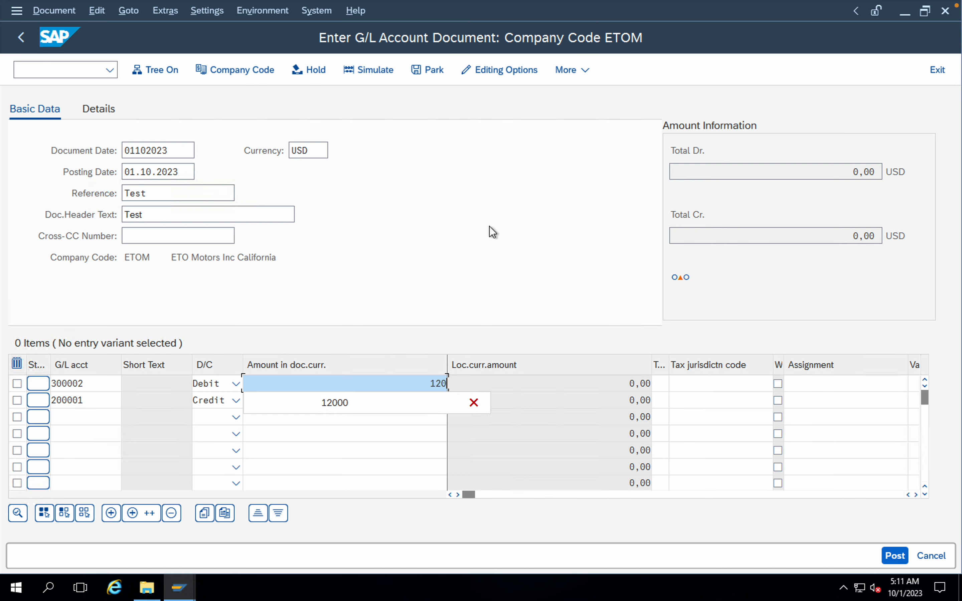
type("00")
left_click(367, 401)
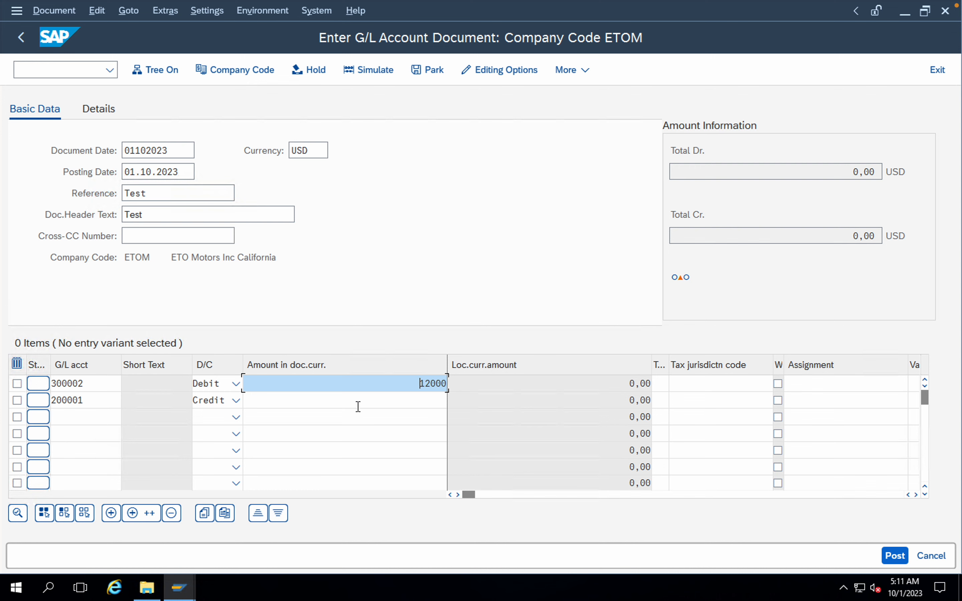
left_click(395, 401)
type("12000")
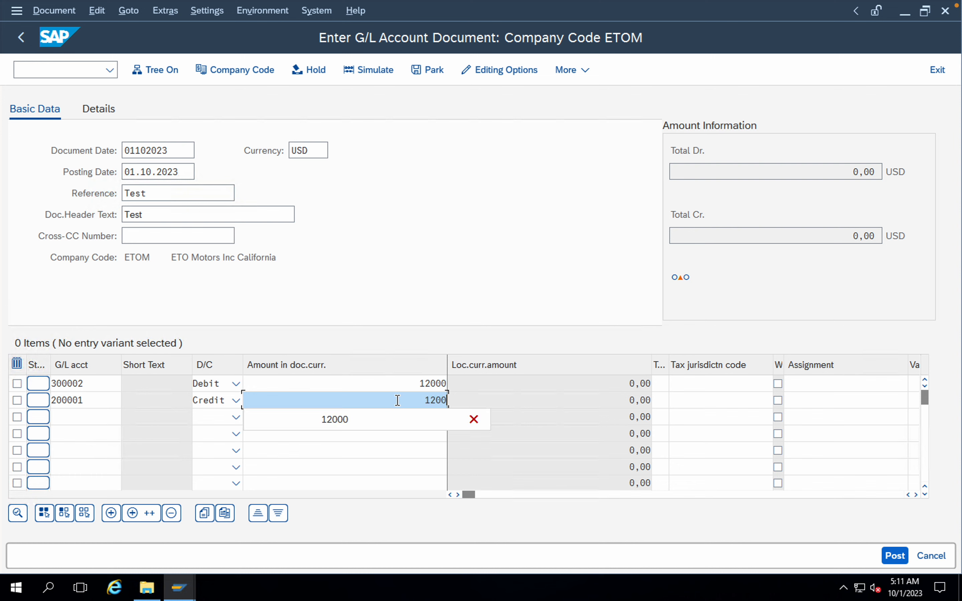
left_click(512, 255)
key("Return")
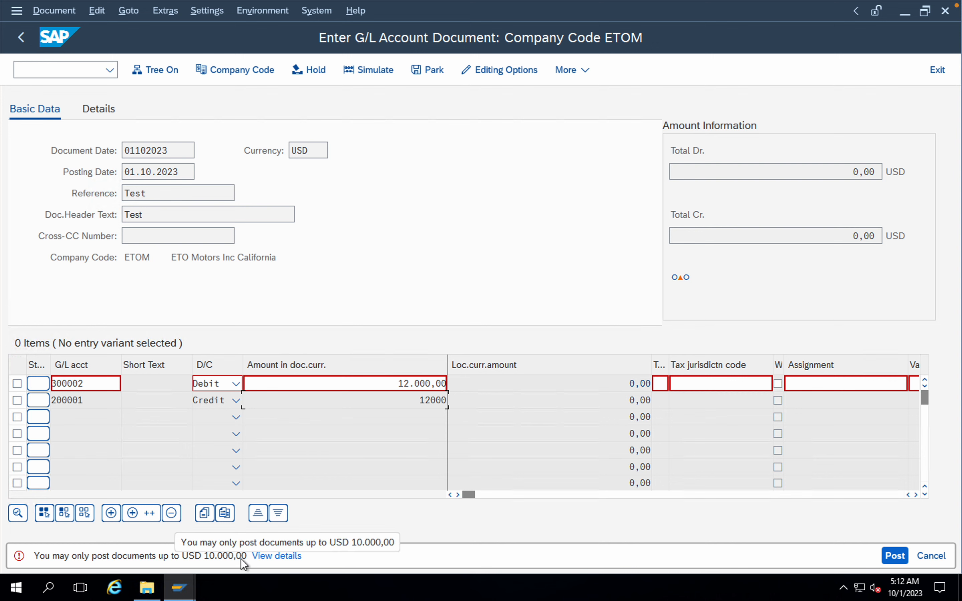
Step: Abandon the document entry and open the SAP Reference IMG through transaction SPRO
left_click(74, 69)
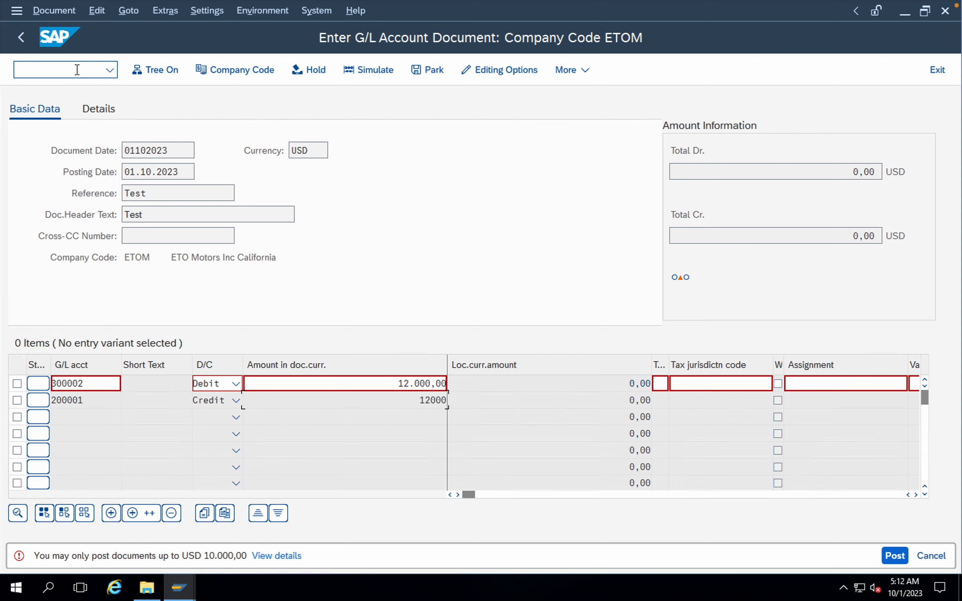
type("/N")
key("Return")
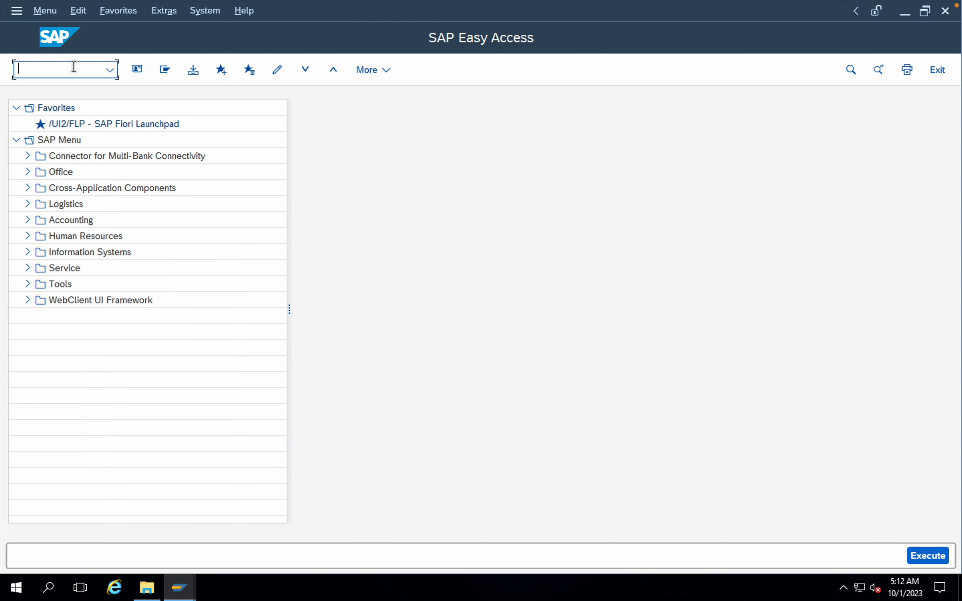
type("SPRO")
key("Return")
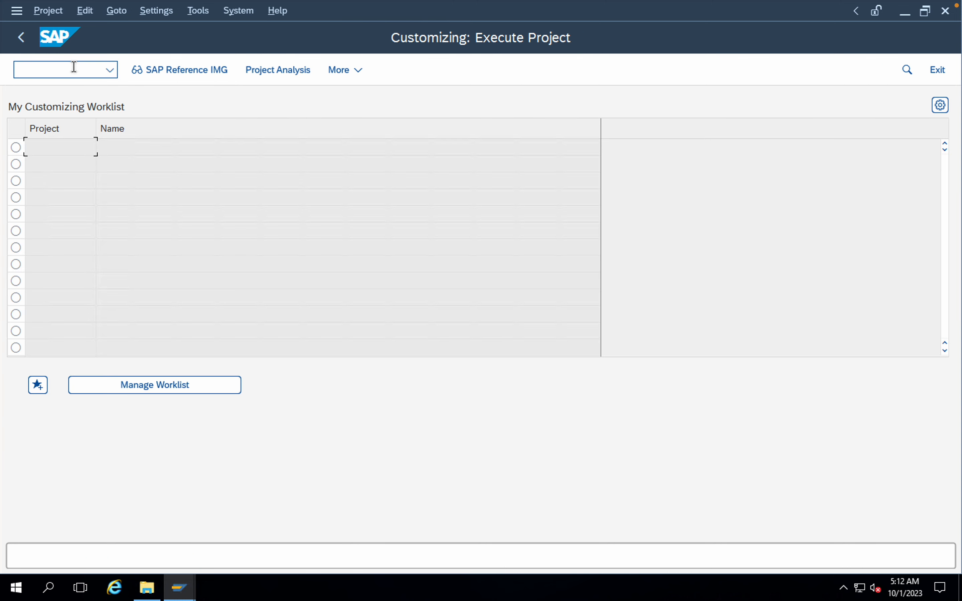
left_click(170, 73)
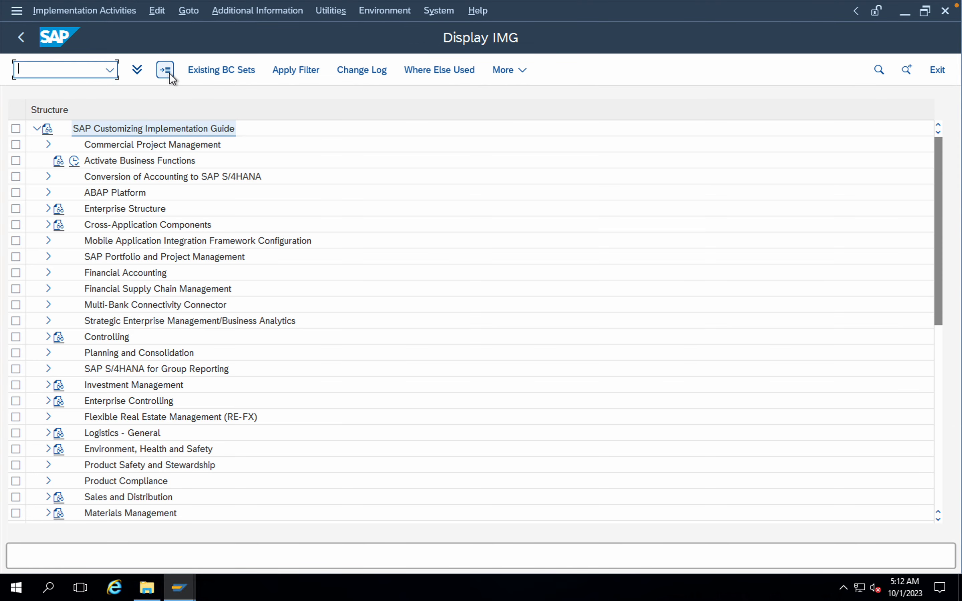
Step: Open the Assign User/Tolerance Groups activity under Financial Accounting Global Settings, Document, Tolerance Groups in the IMG
left_click(49, 273)
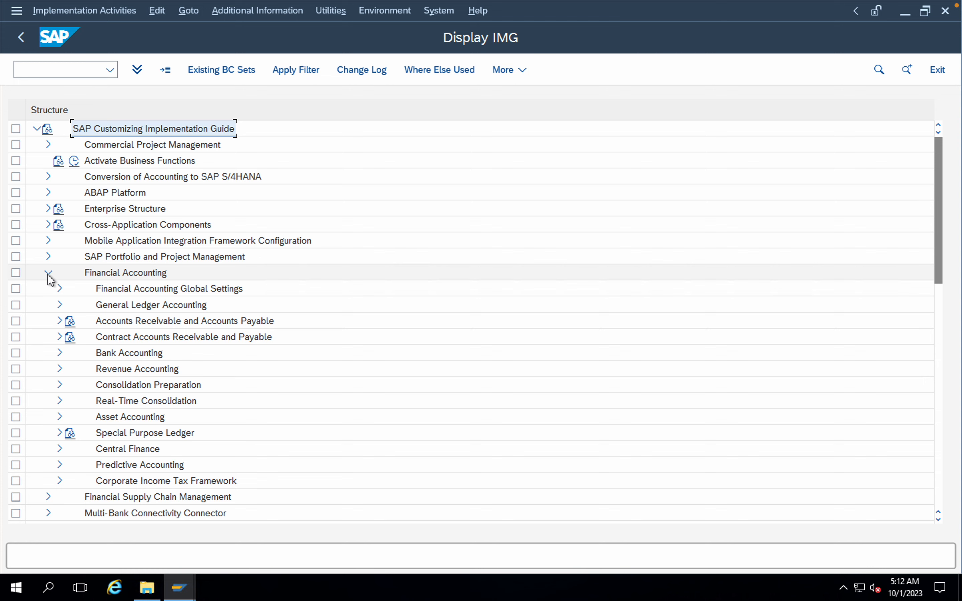
left_click(60, 289)
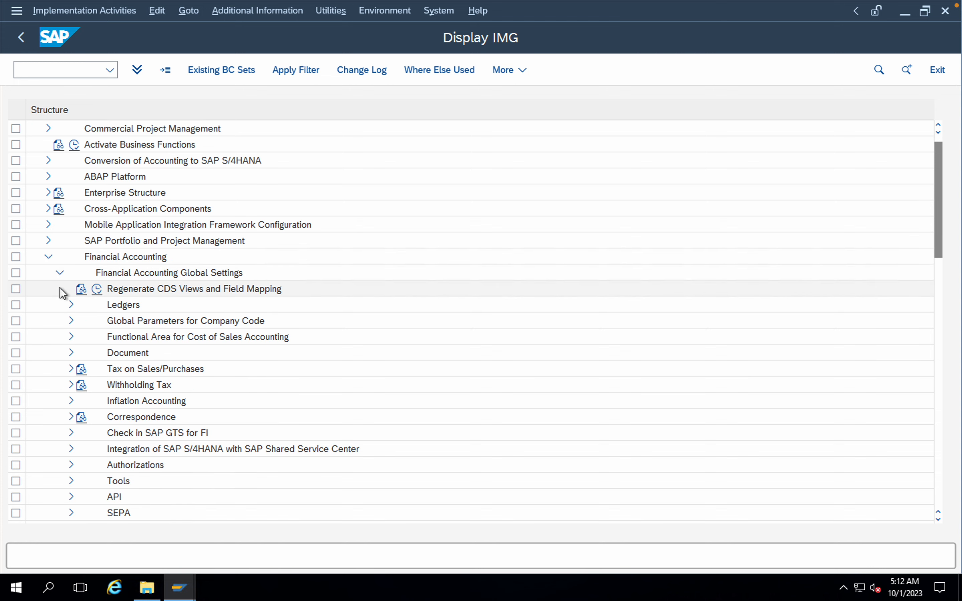
left_click(71, 353)
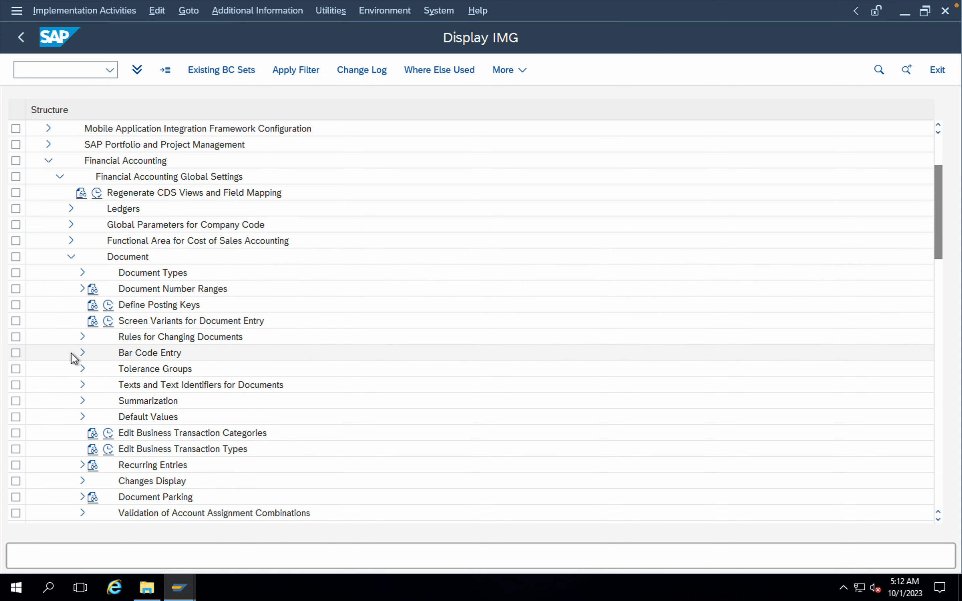
scroll(230, 350, "down", 1)
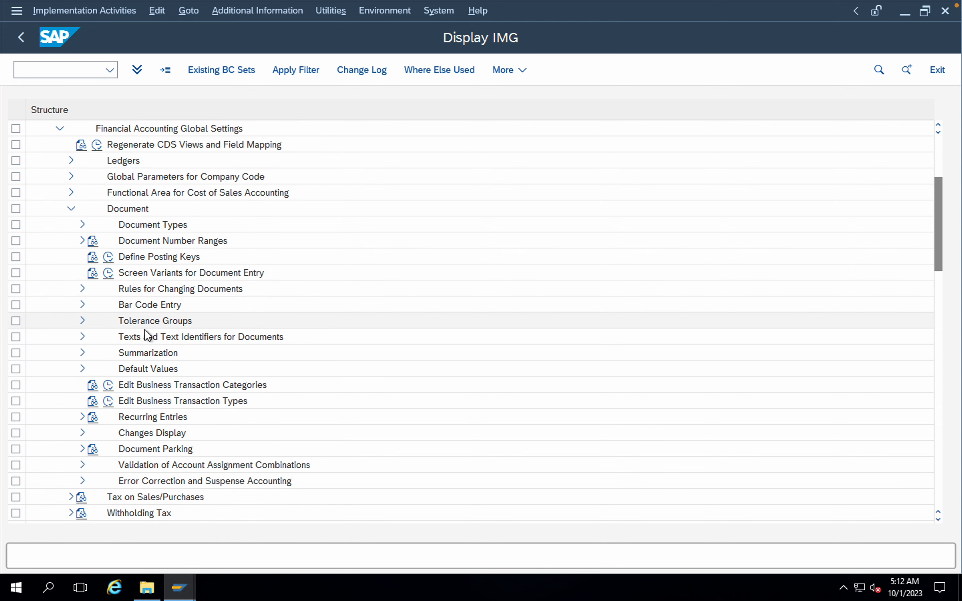
left_click(83, 320)
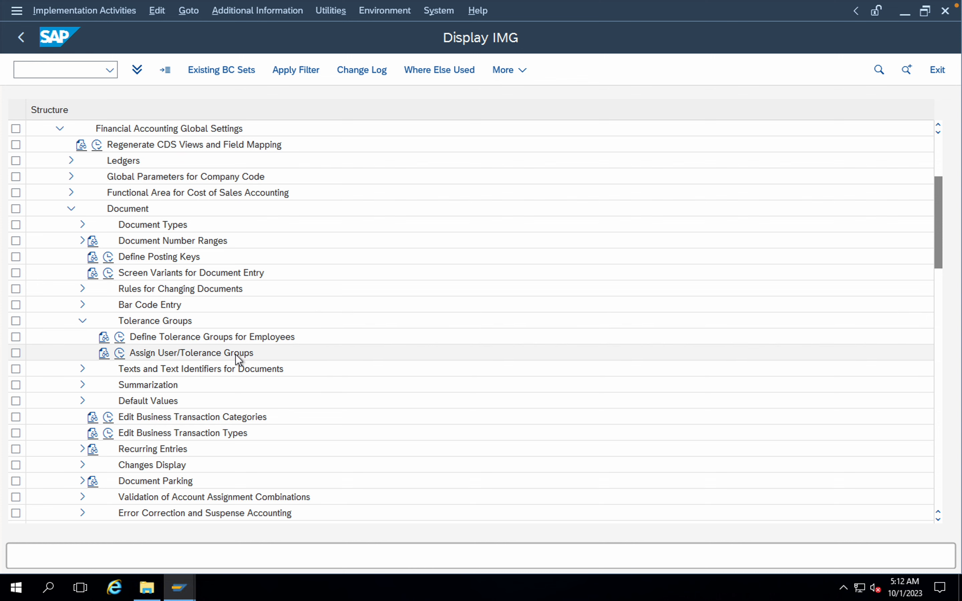
left_click(119, 354)
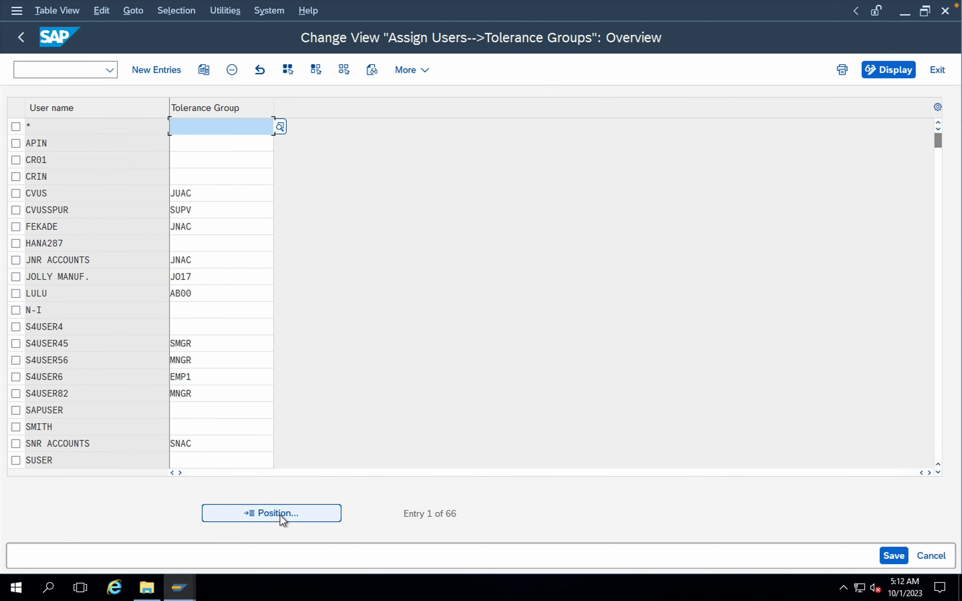
Step: Locate user S4USER45 in the user assignment list and check which tolerance group it is assigned to
left_click(261, 514)
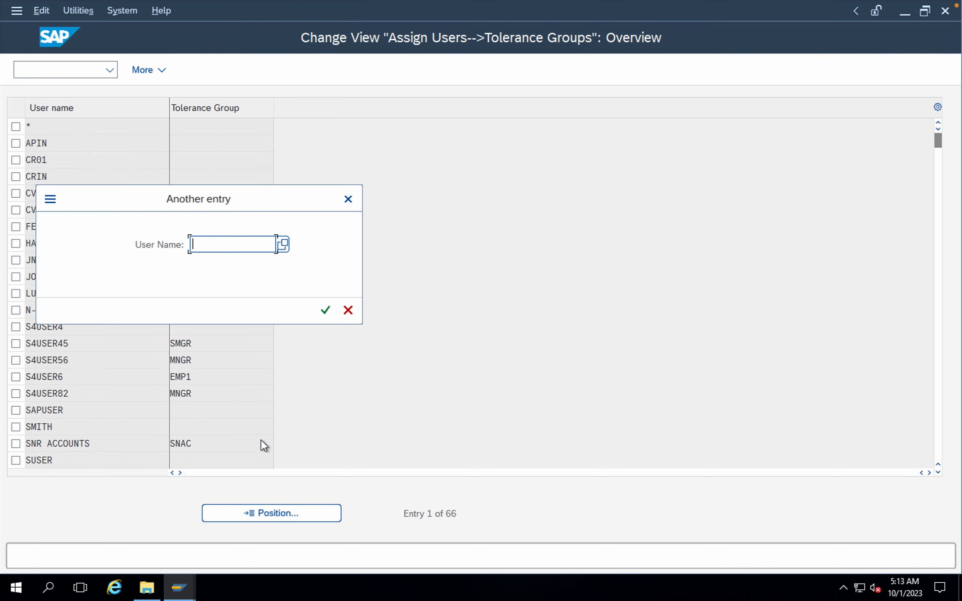
type("S4")
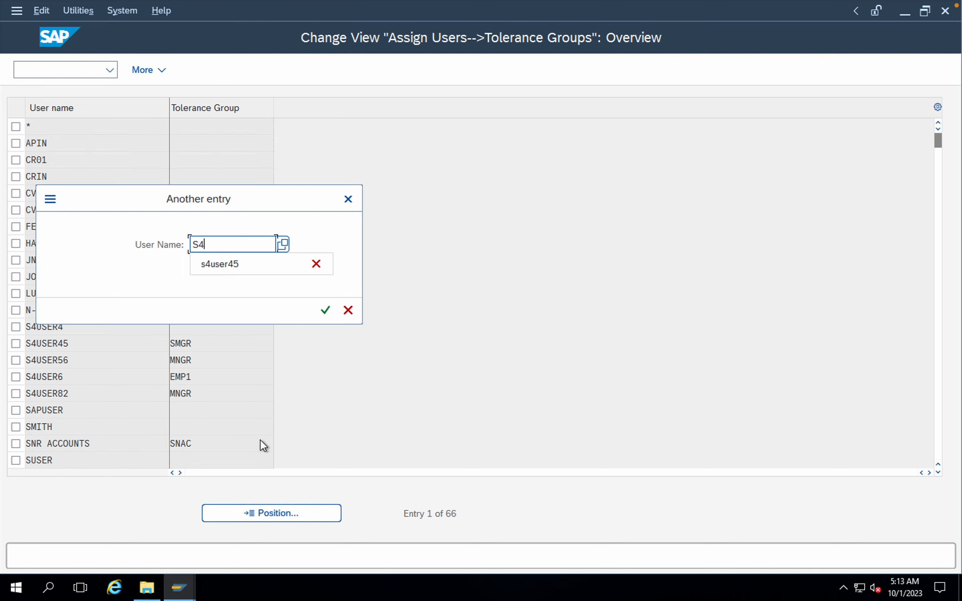
left_click(242, 265)
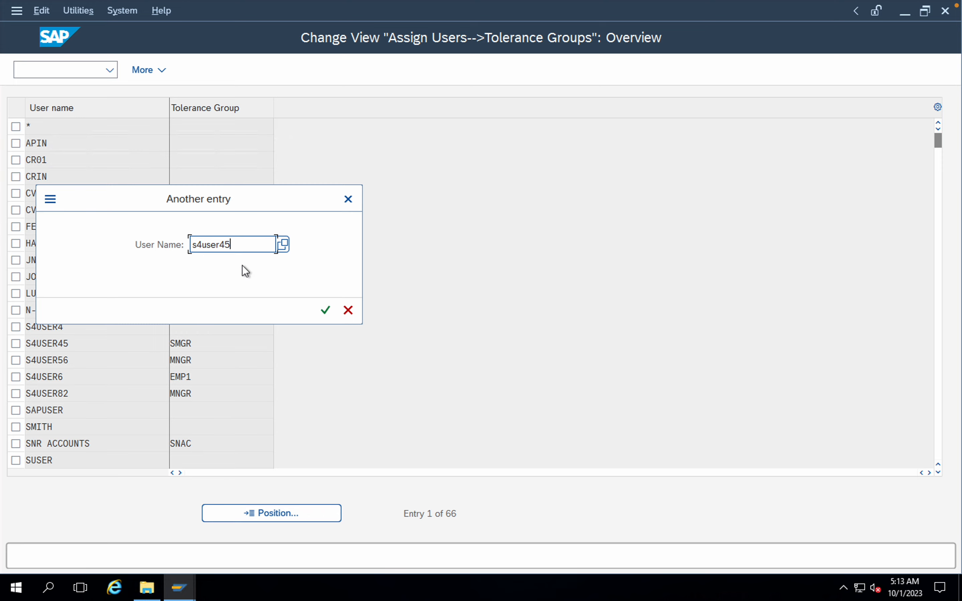
left_click(325, 310)
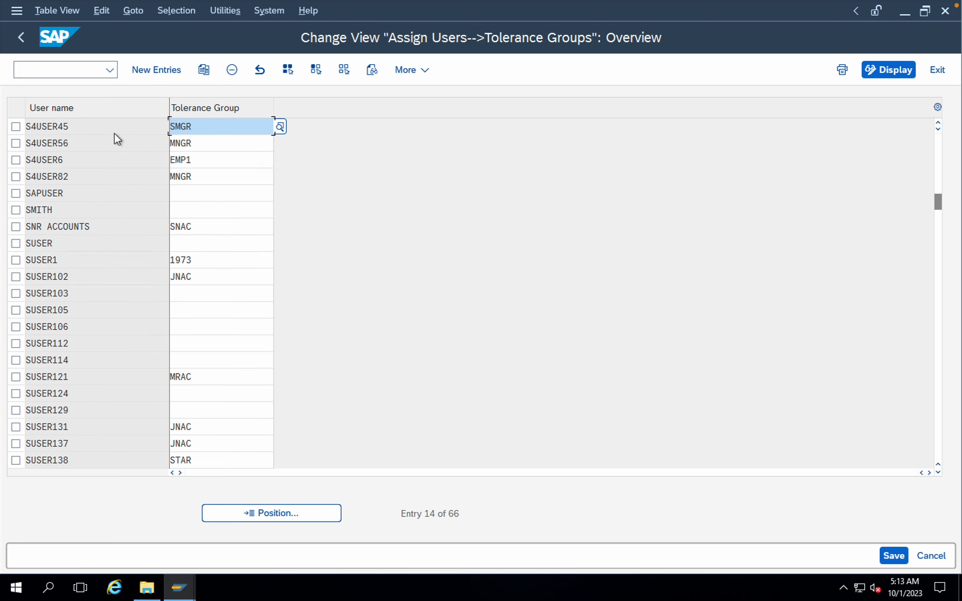
left_click(202, 126)
left_click(152, 131)
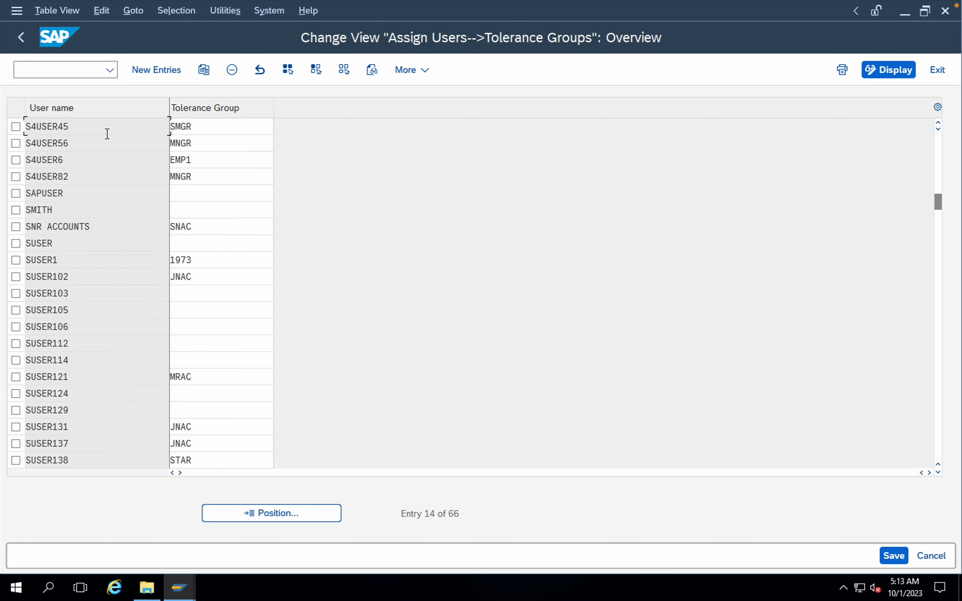
Step: Open the Define Tolerance Groups for Employees activity instead and position the list at tolerance group SMGR
left_click(21, 41)
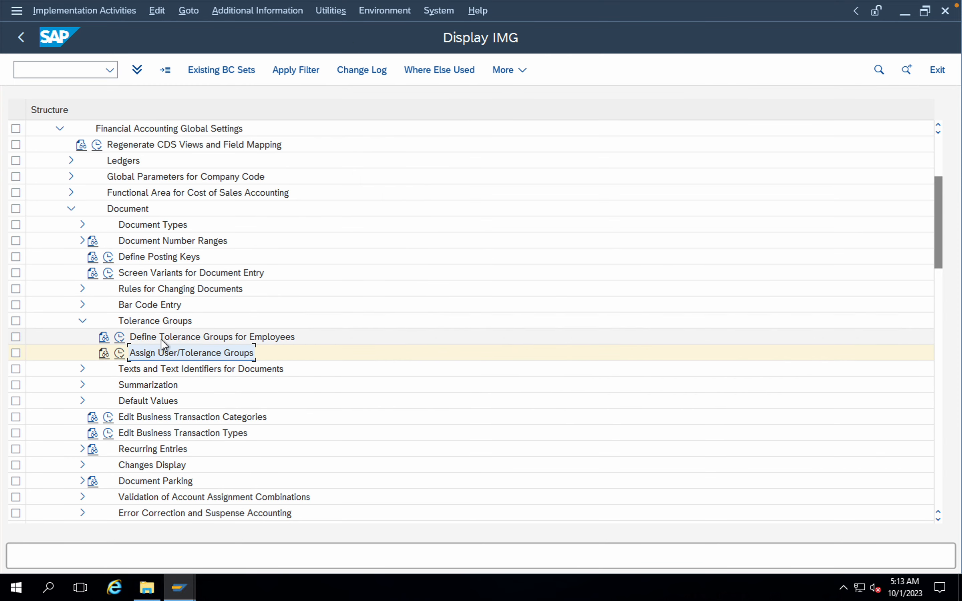
left_click(119, 336)
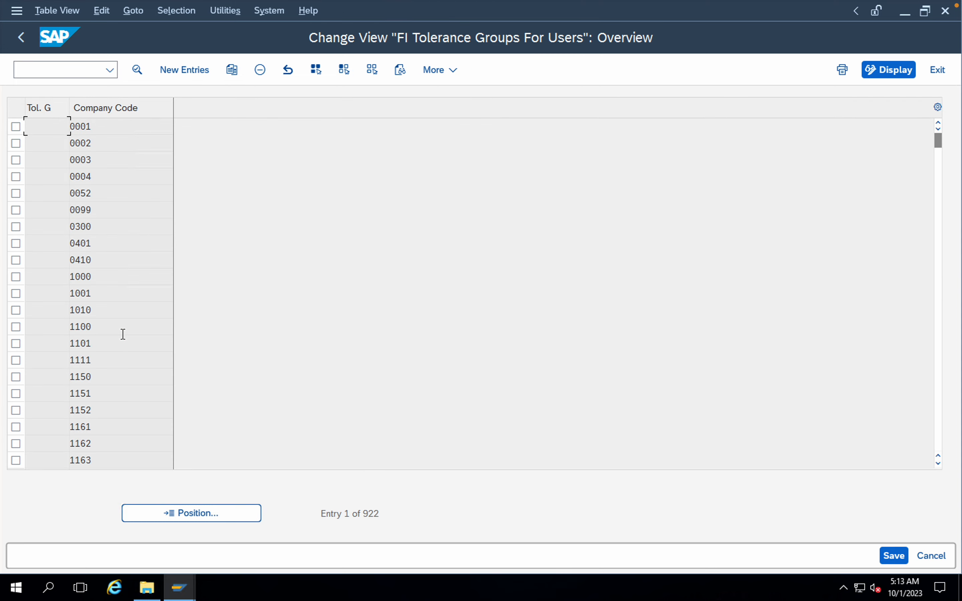
left_click(178, 513)
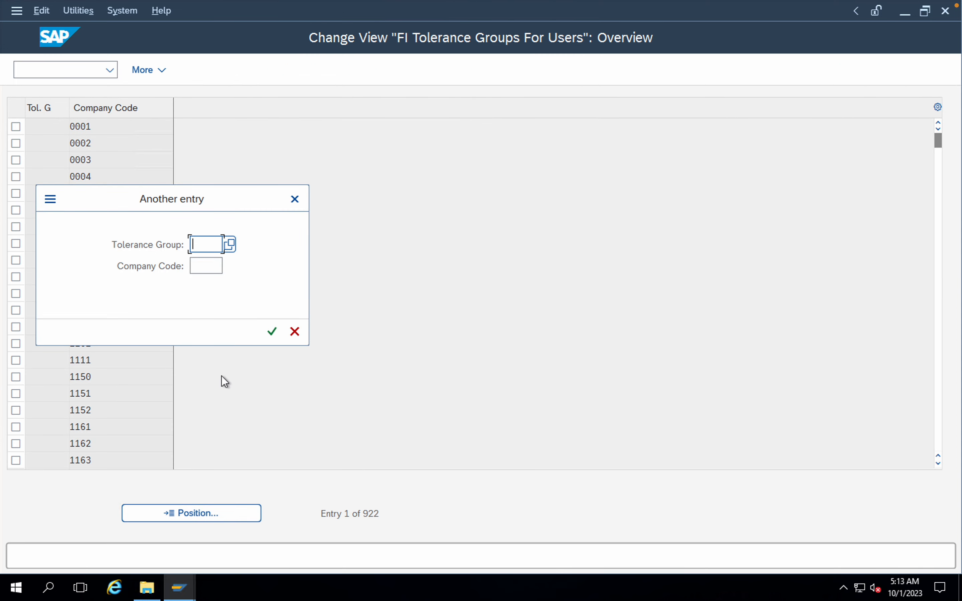
type("SMGR")
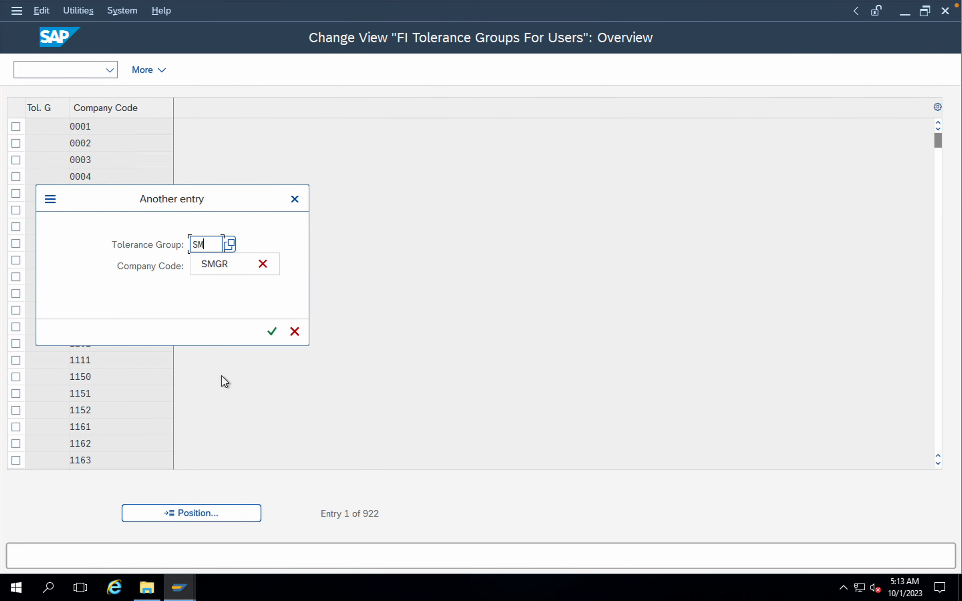
left_click(272, 333)
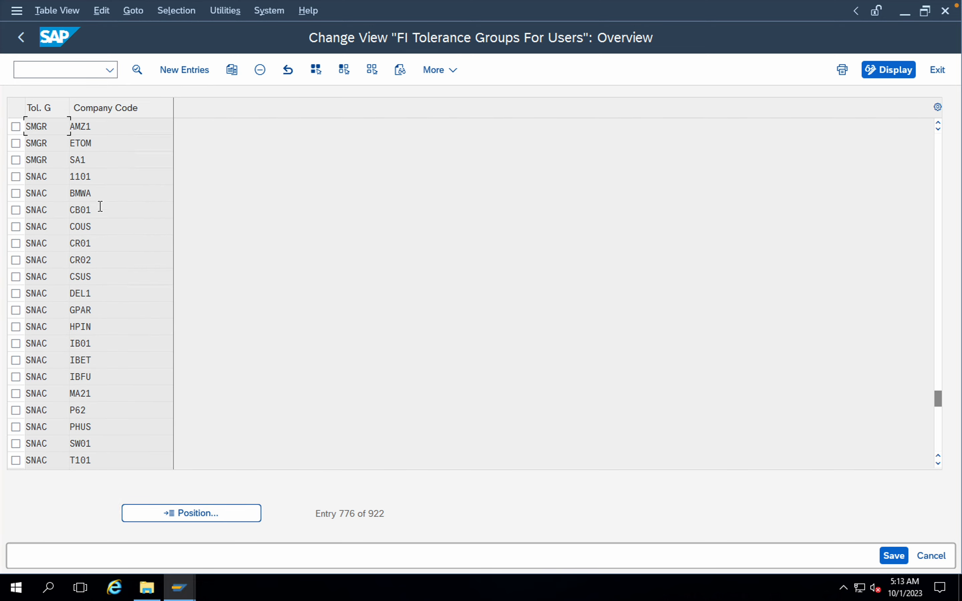
Step: Examine the amount per document limit of tolerance group SMGR for company code ETOM, and return to the overview
left_click(86, 143)
double_click(42, 145)
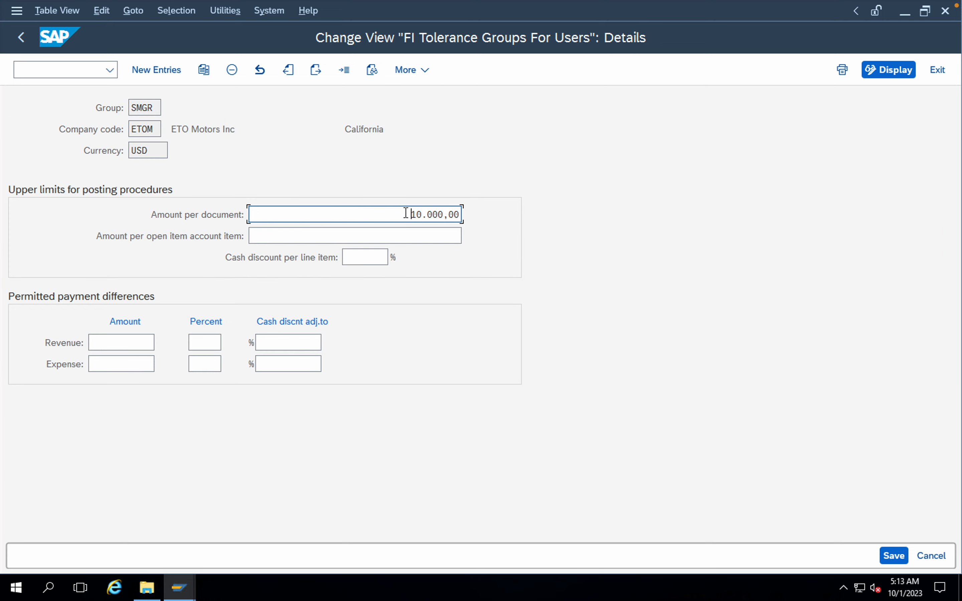
left_click_drag(410, 214, 444, 211)
left_click(421, 232)
left_click(408, 215)
left_click_drag(409, 215, 472, 217)
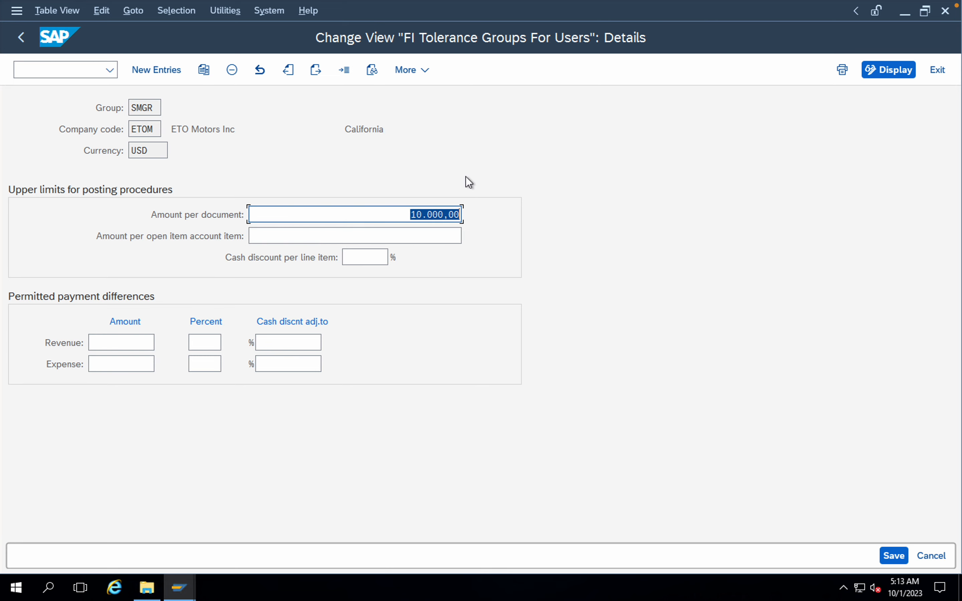
left_click(22, 38)
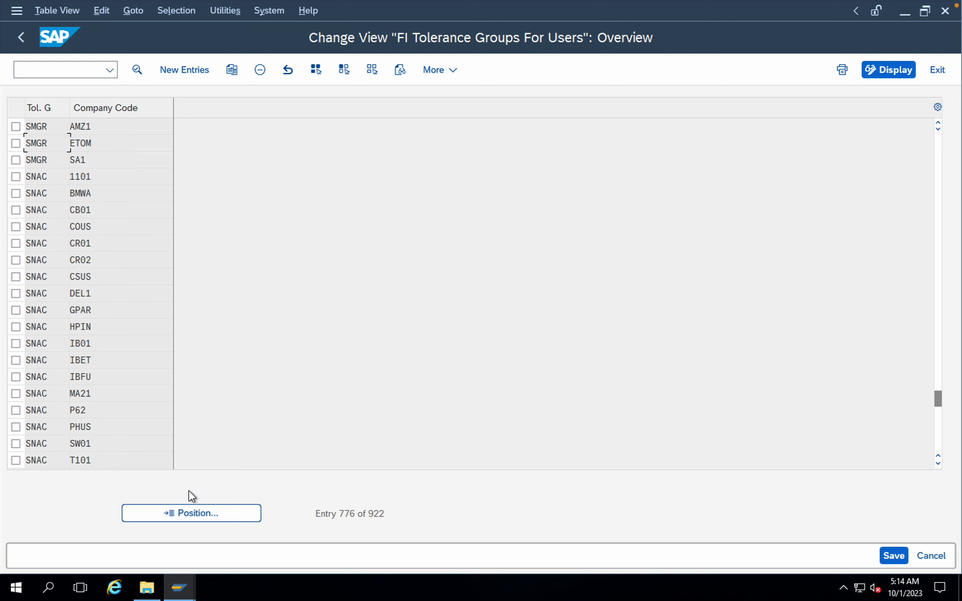
Step: Set the amount per document for SMGR in company code ETOM to 1000000 and save it under the ETO Motors California customizing request
left_click(16, 143)
left_click(16, 144)
double_click(39, 145)
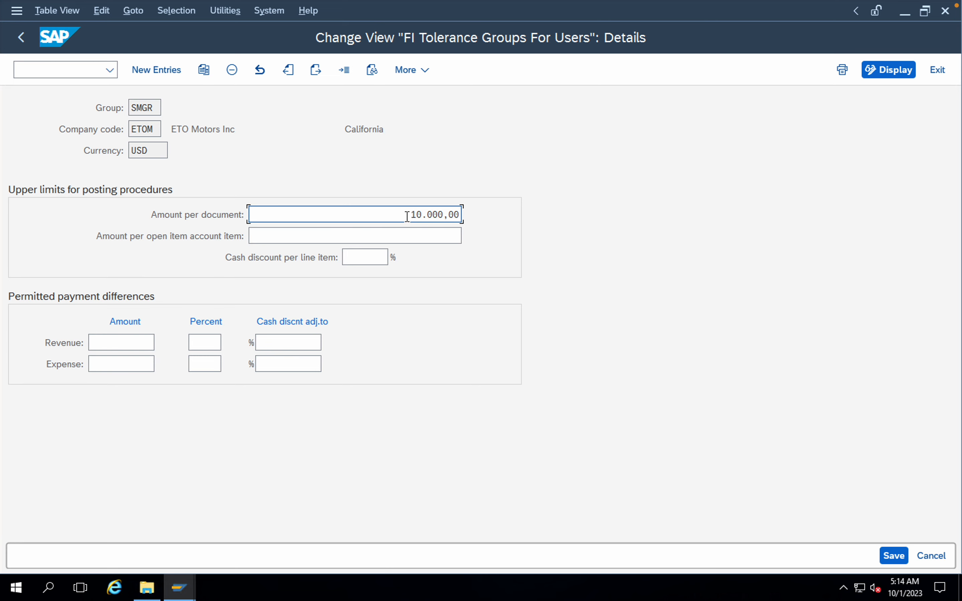
left_click_drag(406, 216, 476, 220)
type("1")
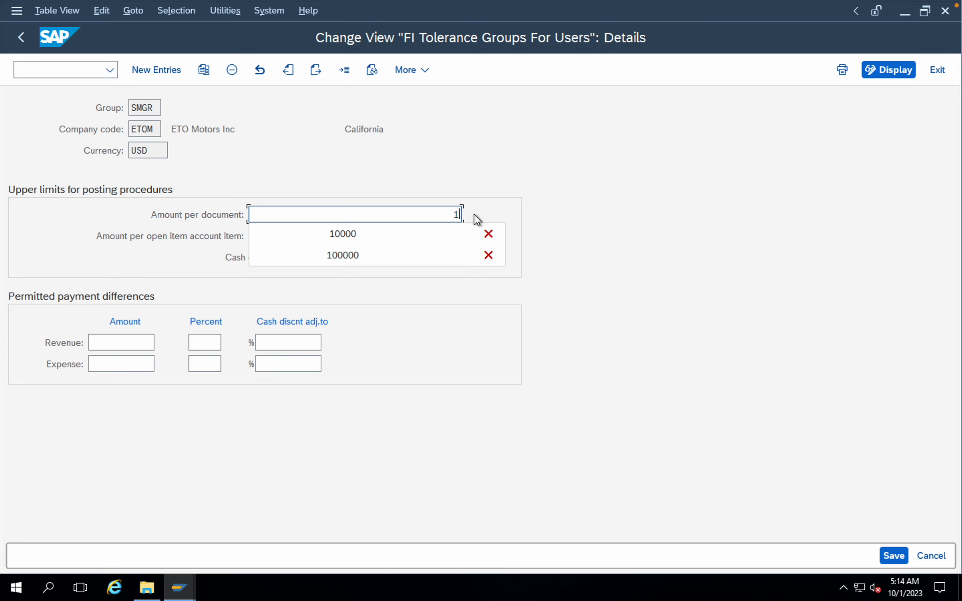
type("000000")
key("Return")
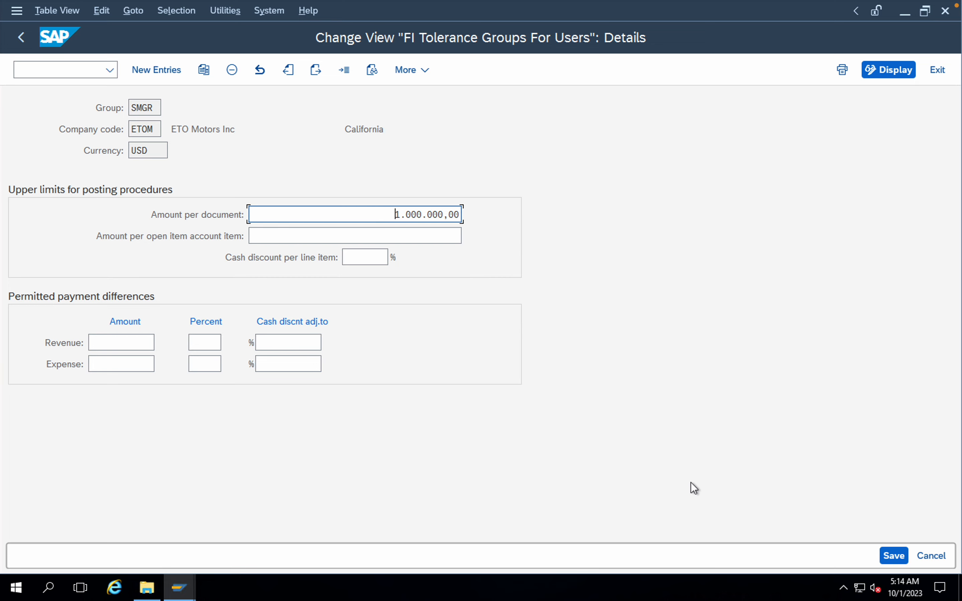
left_click(894, 555)
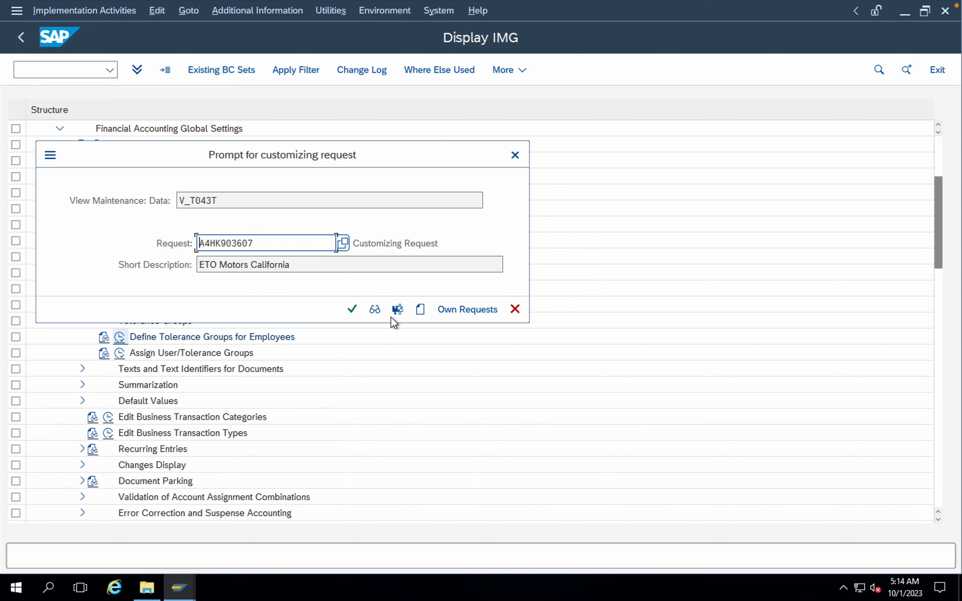
left_click(351, 309)
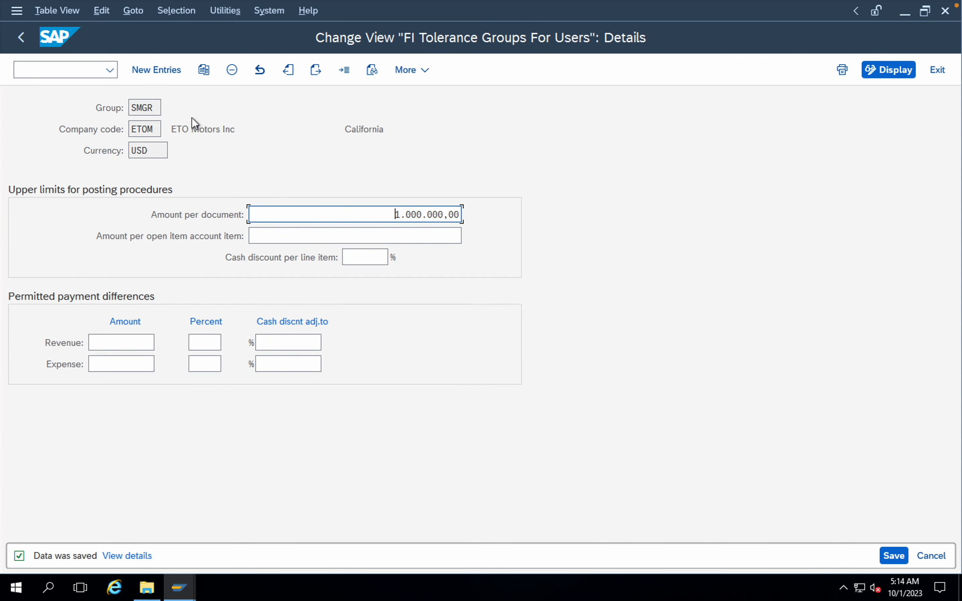
Step: Open G/L account document entry for company code ETOM in a new session
left_click(60, 74)
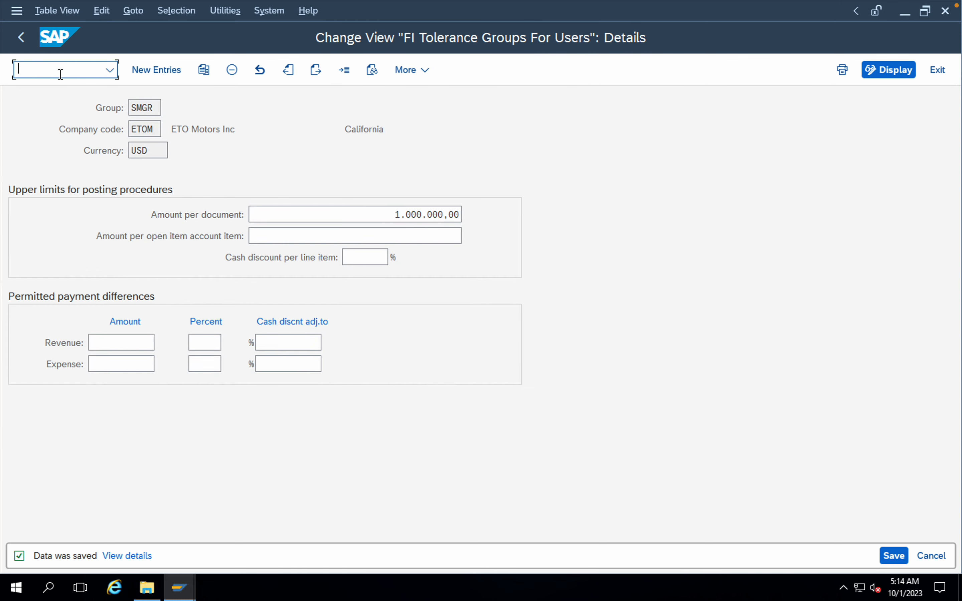
type("/O")
type("OB57")
key("Return")
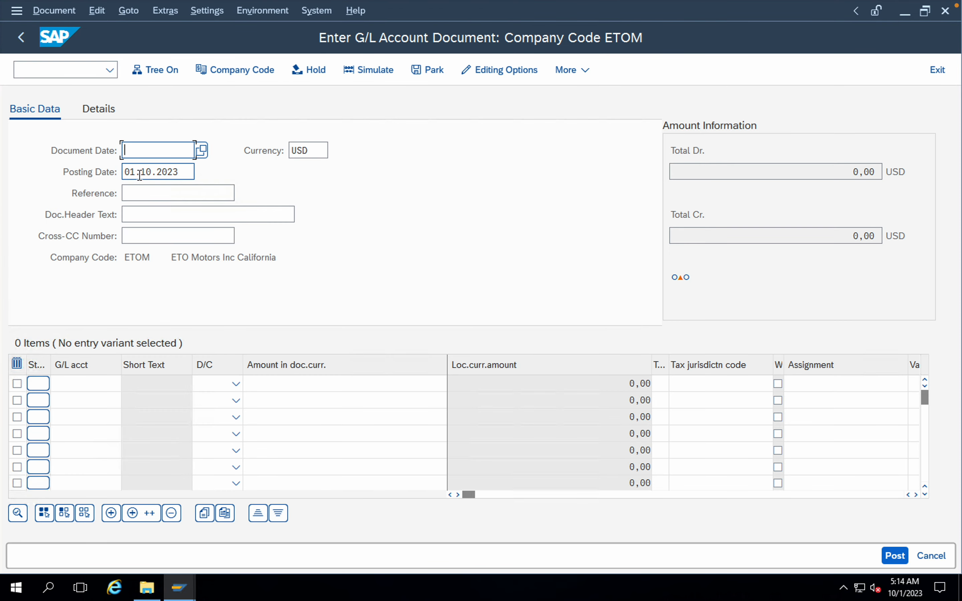
Step: Fill in the document header with document date 01102023, reference Test and header text Test
type("0110")
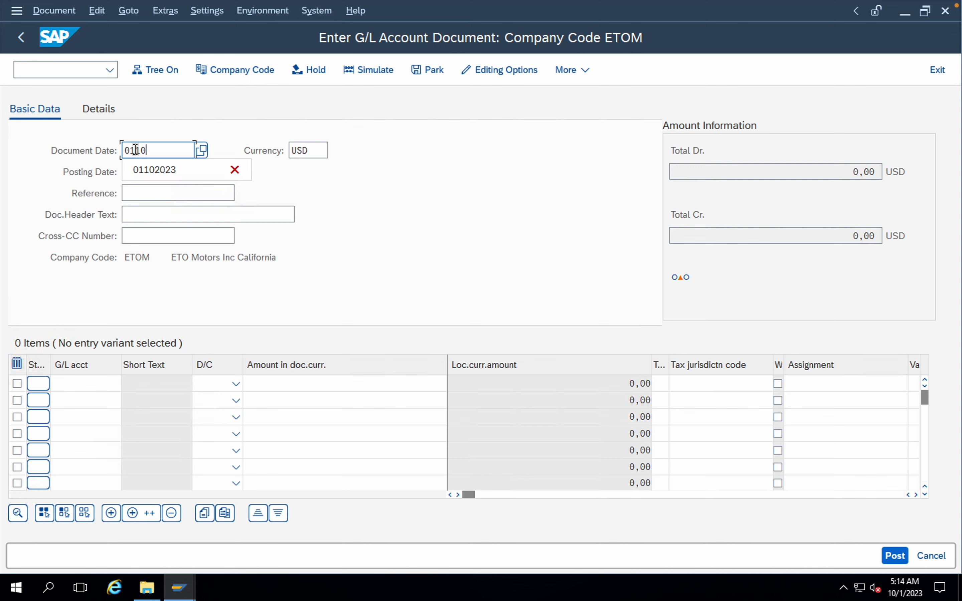
type("2023")
left_click(166, 195)
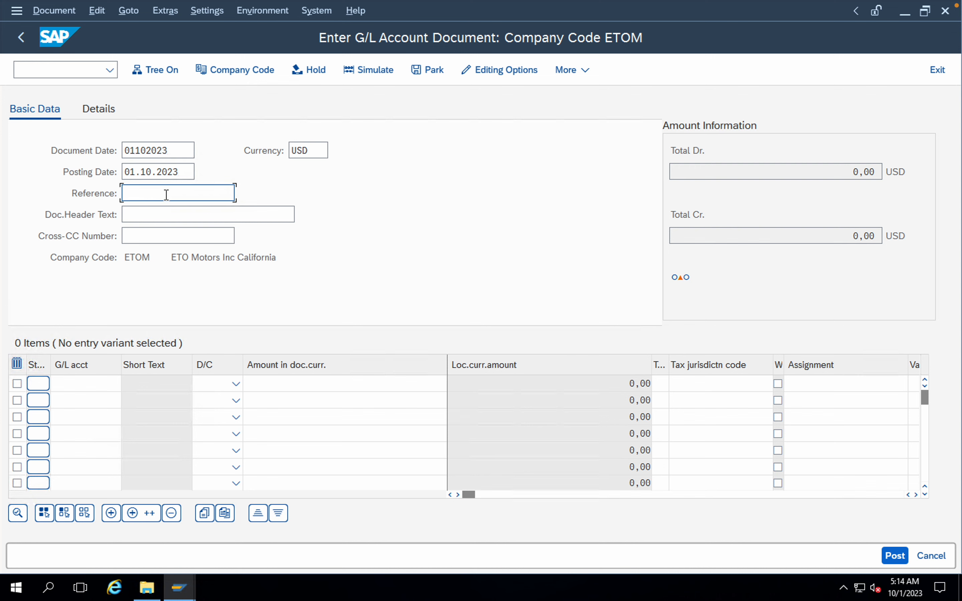
type("T")
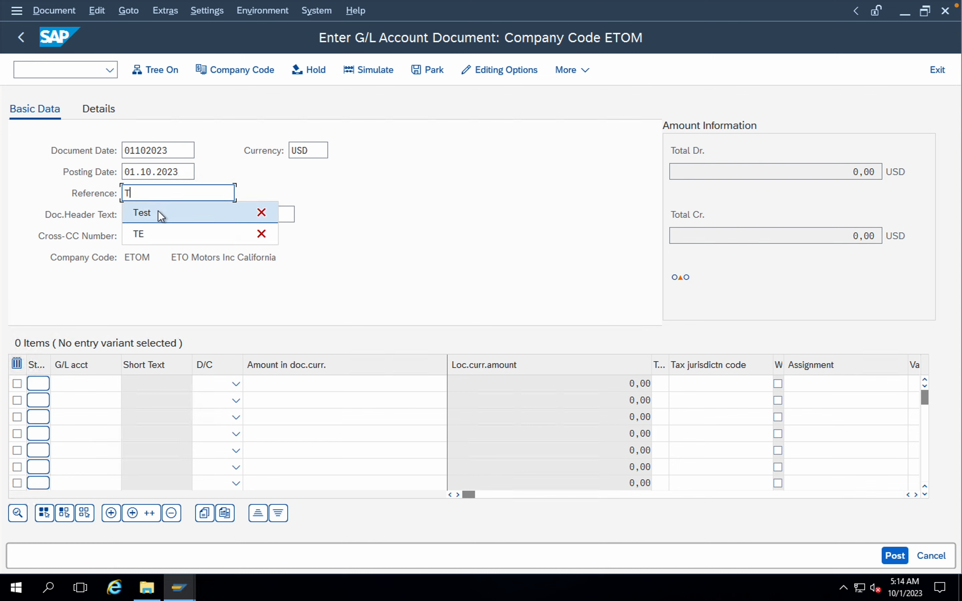
left_click(159, 210)
type("T")
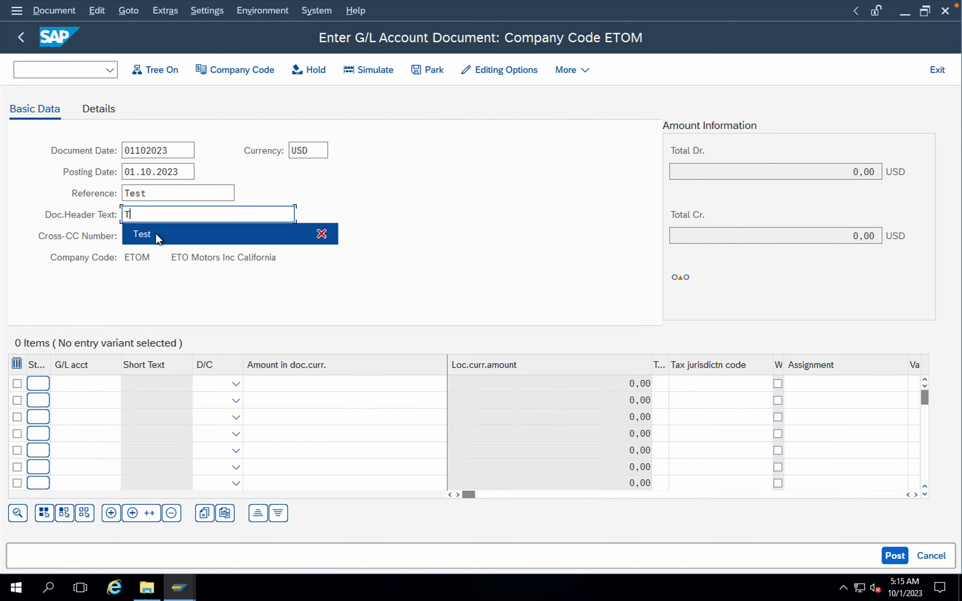
left_click(155, 233)
Step: Select the Non Operating Expenses account for the first line item and the HDFC Bank Account for the second
left_click(108, 382)
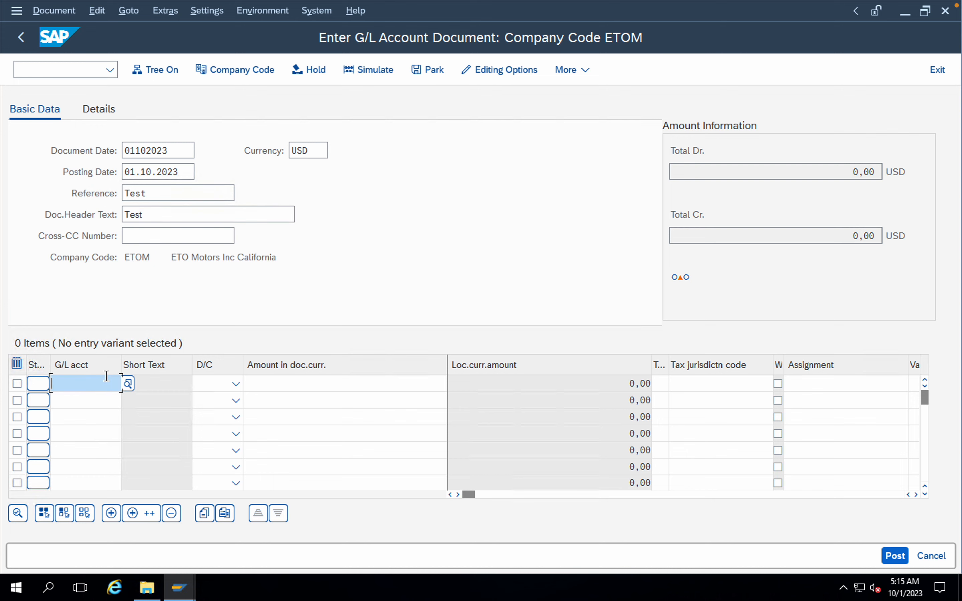
left_click(126, 383)
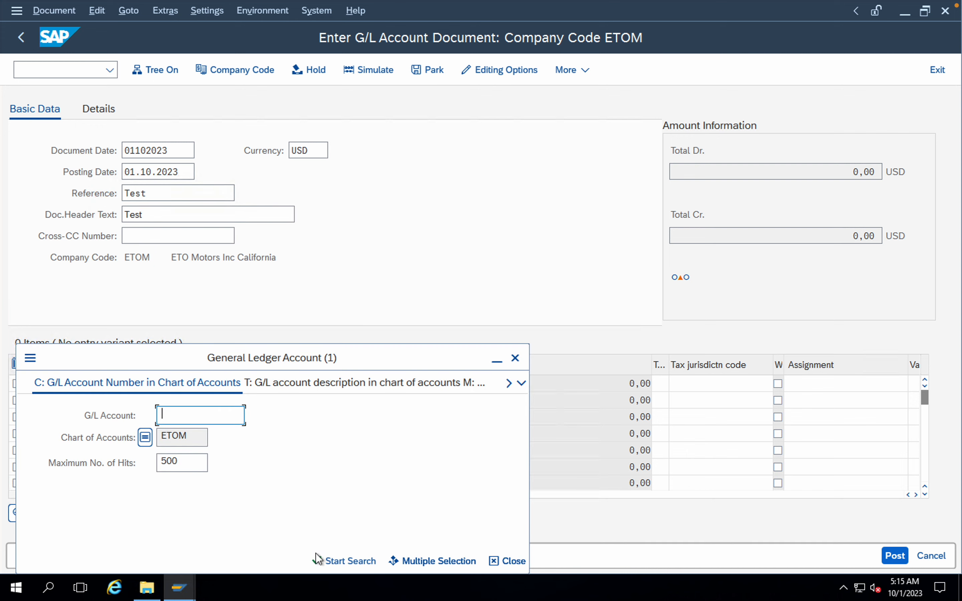
left_click(330, 564)
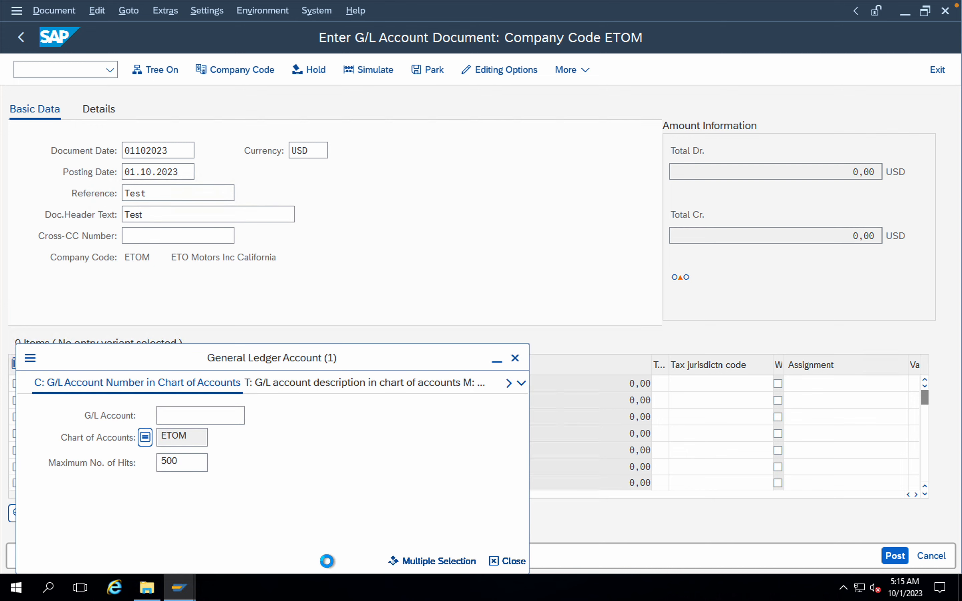
left_click(171, 207)
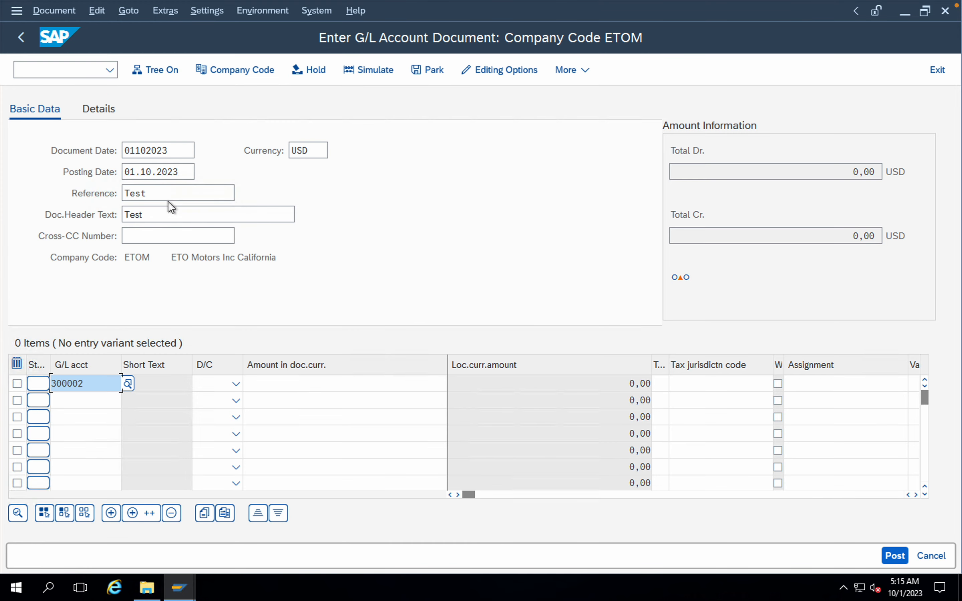
left_click(119, 400)
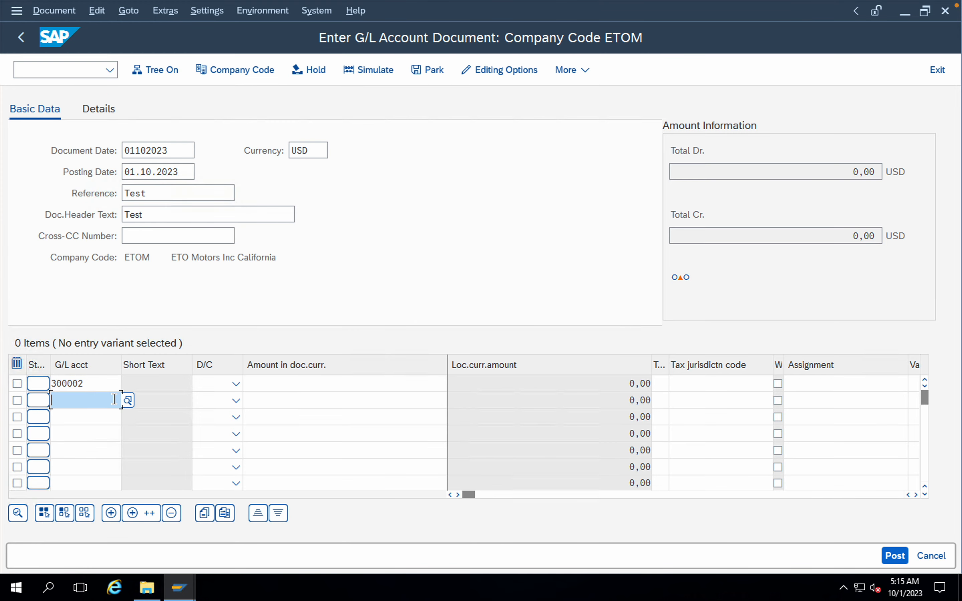
left_click(128, 400)
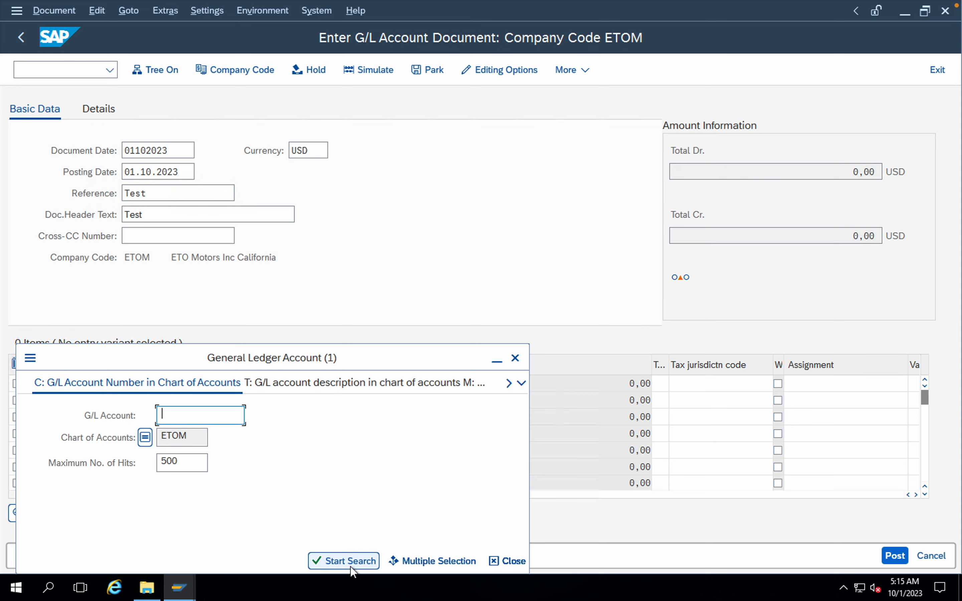
left_click(349, 561)
left_click(161, 157)
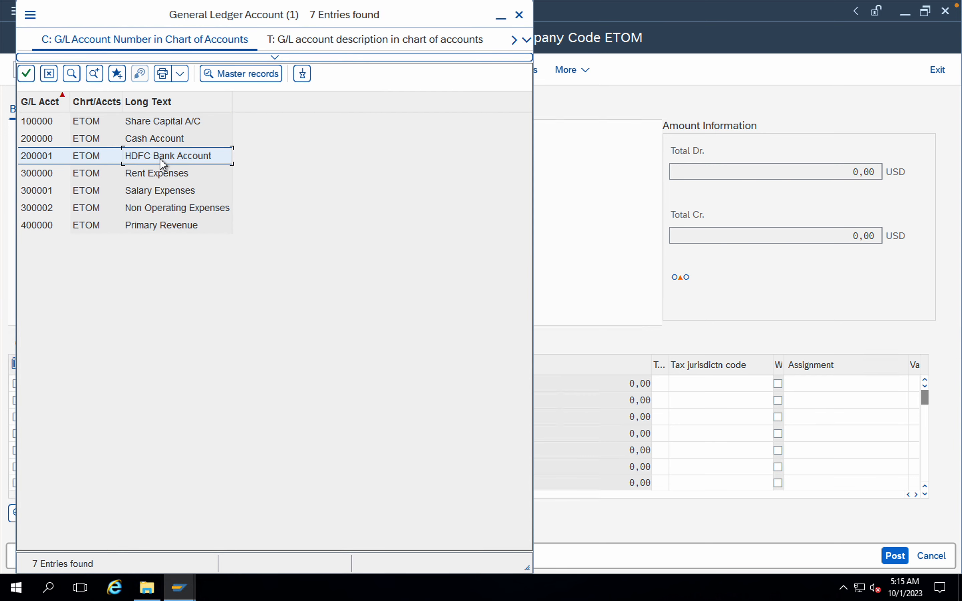
Step: Set the Non Operating Expenses line to Debit and the HDFC Bank line to Credit
left_click(236, 384)
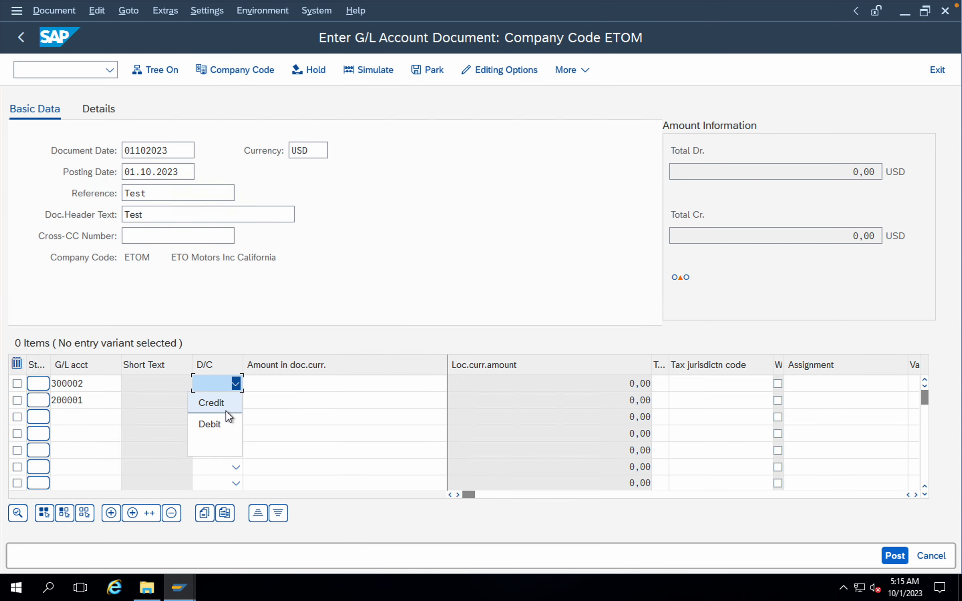
left_click(228, 420)
left_click(236, 400)
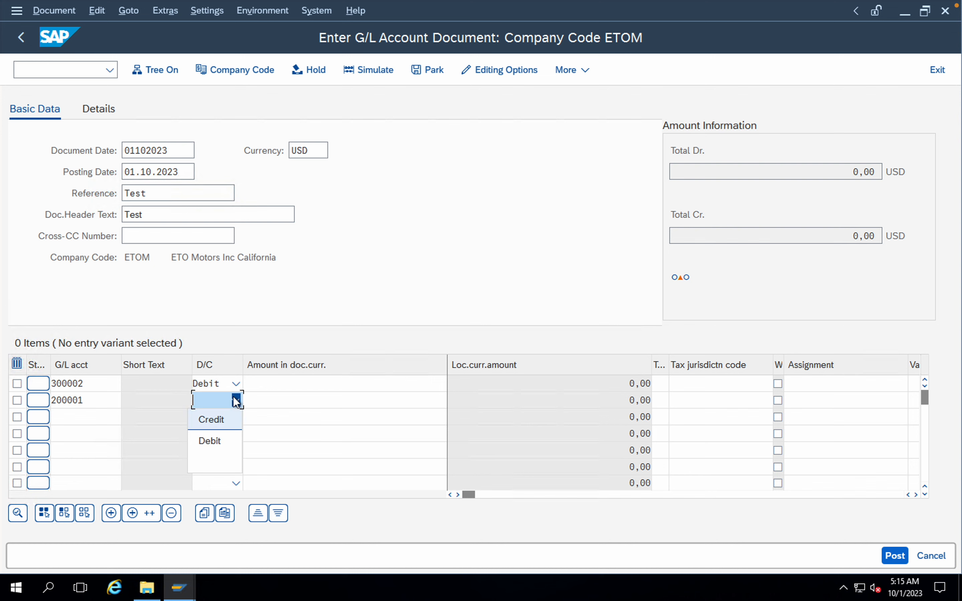
left_click(228, 422)
Step: Enter 12000 as the document currency amount on both the debit and credit lines, and validate the entries
left_click(406, 376)
type("12")
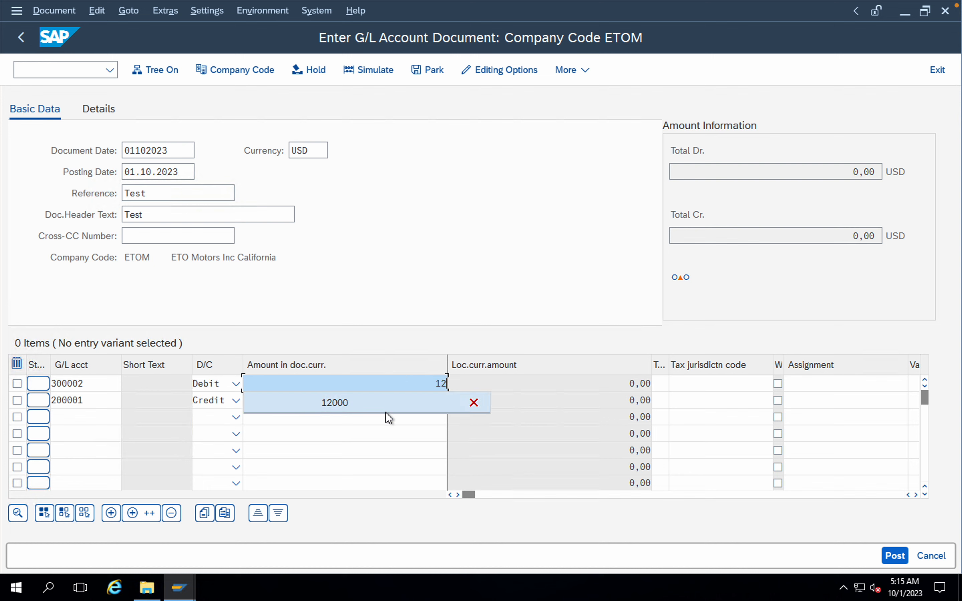
left_click(385, 416)
left_click(421, 382)
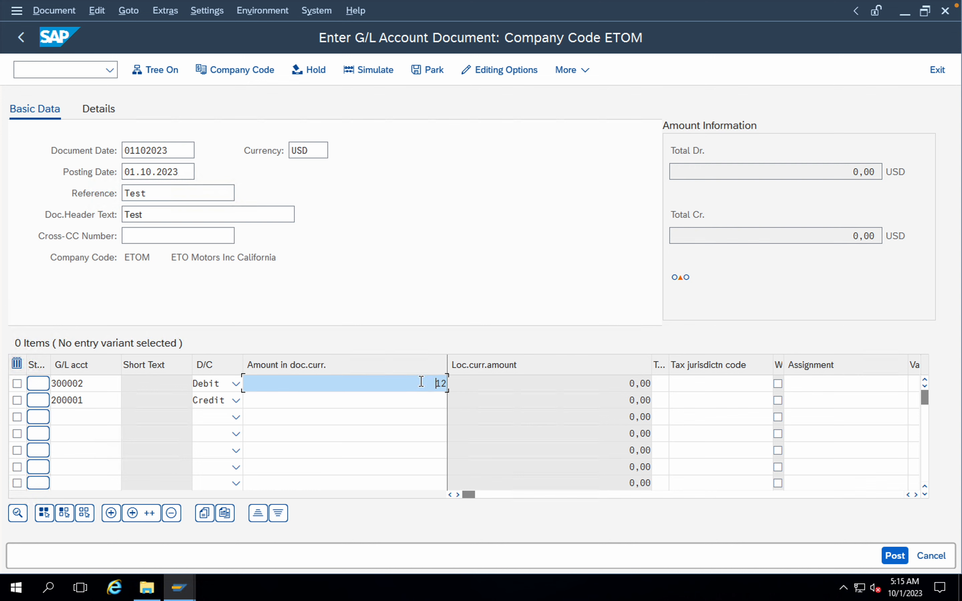
key("BackSpace")
key("BackSpace")
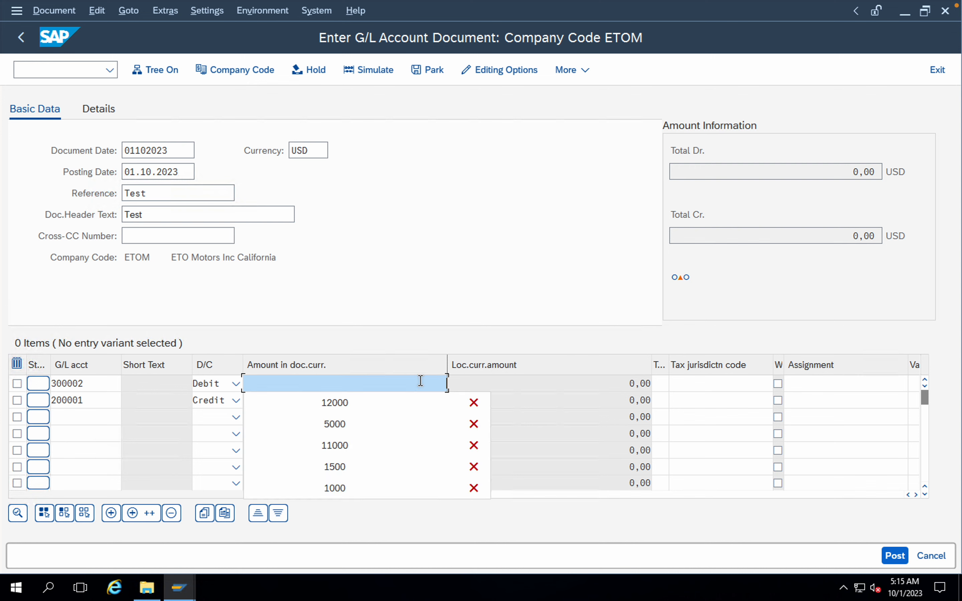
type("12")
left_click(399, 403)
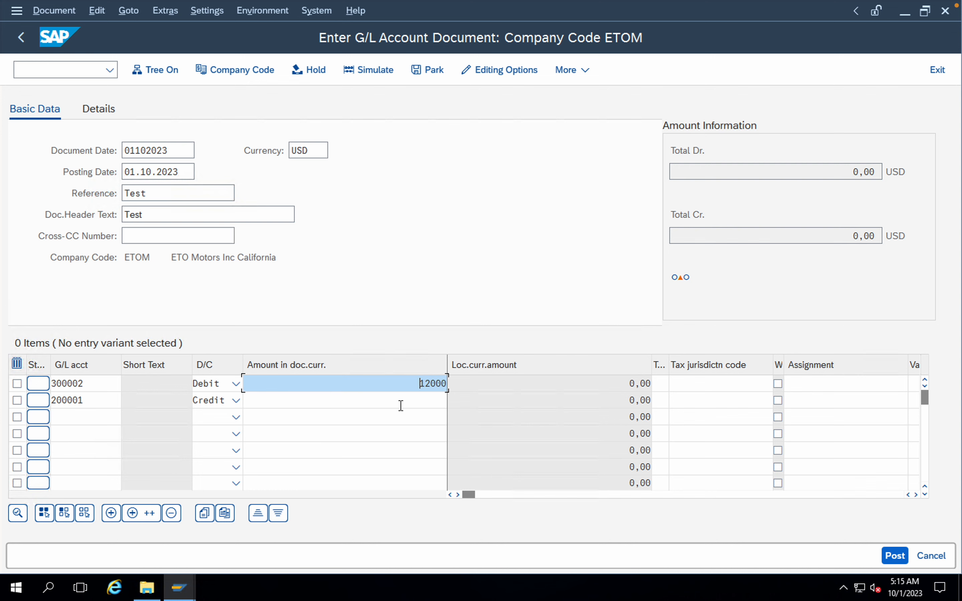
left_click(400, 404)
type("12")
left_click(393, 418)
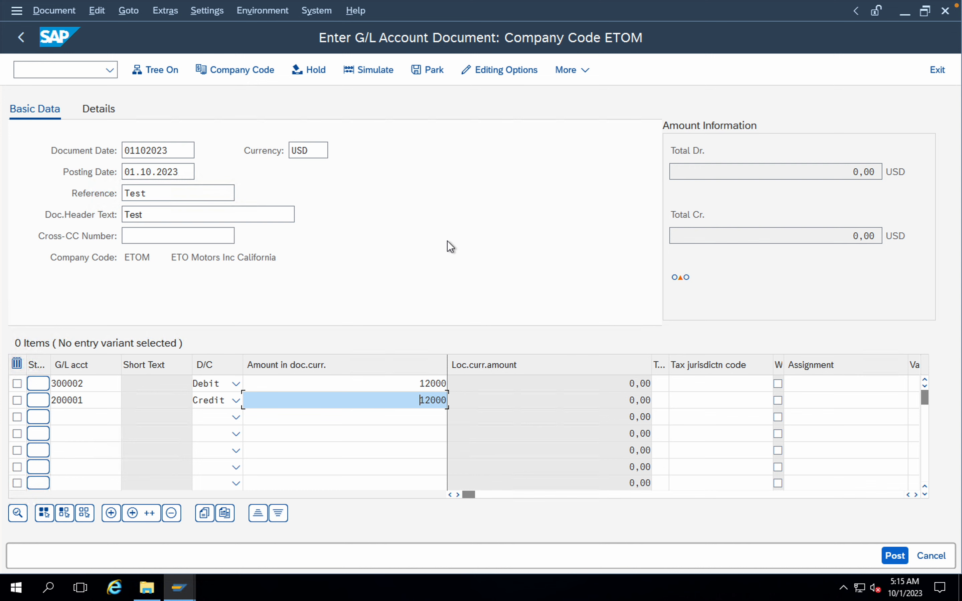
key("Return")
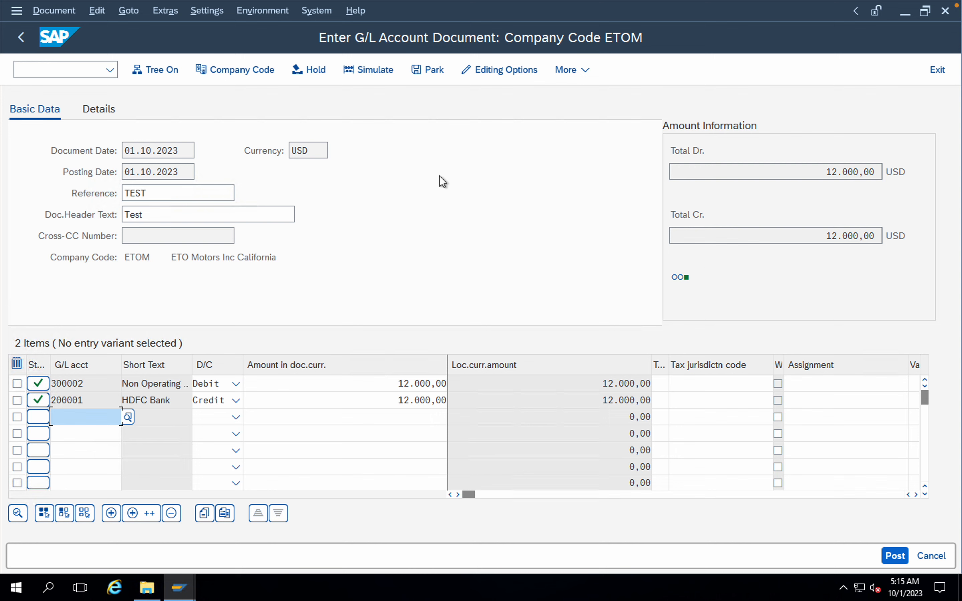
Step: Simulate the G/L document and post it in company code ETOM
left_click(61, 15)
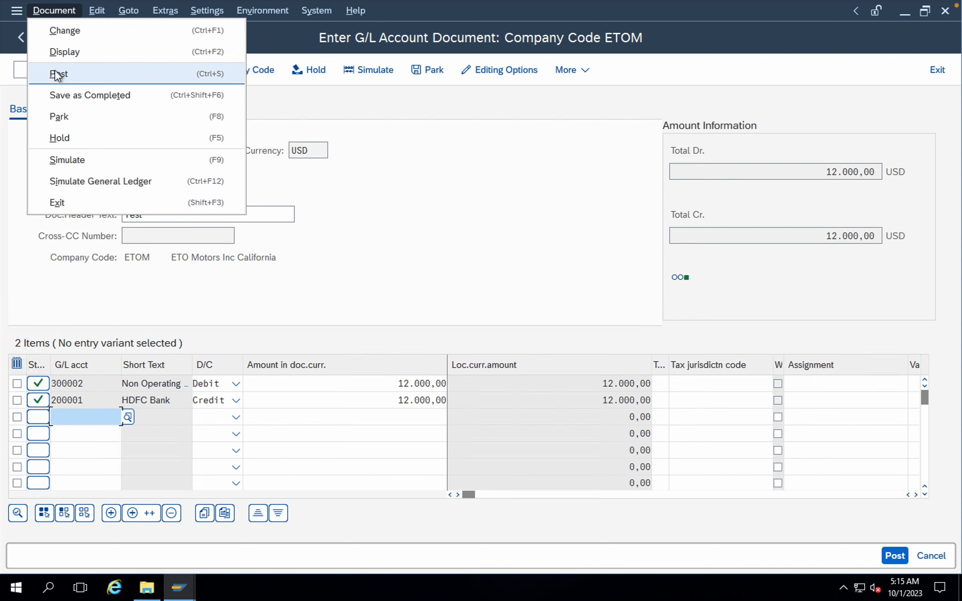
left_click(69, 161)
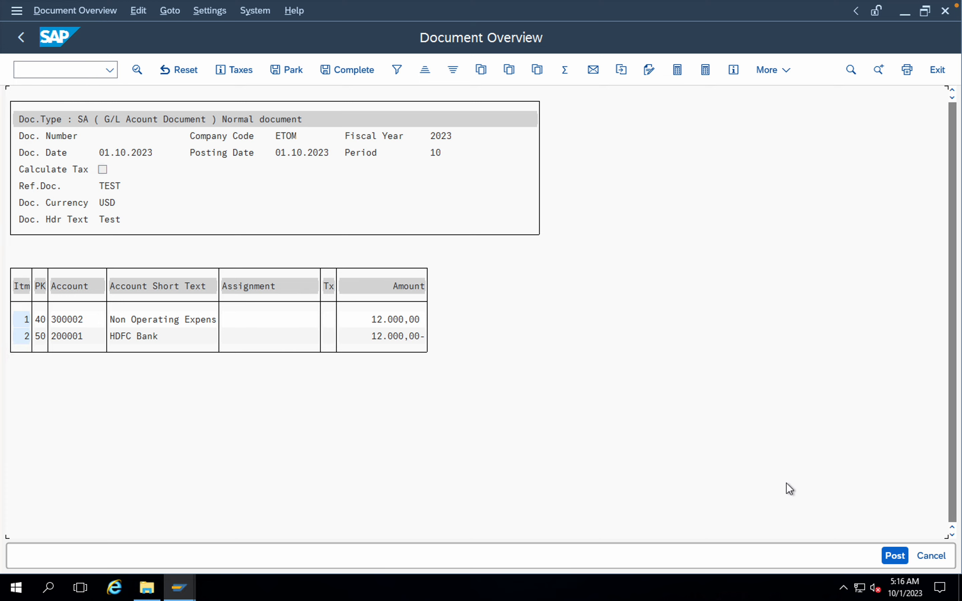
left_click(892, 555)
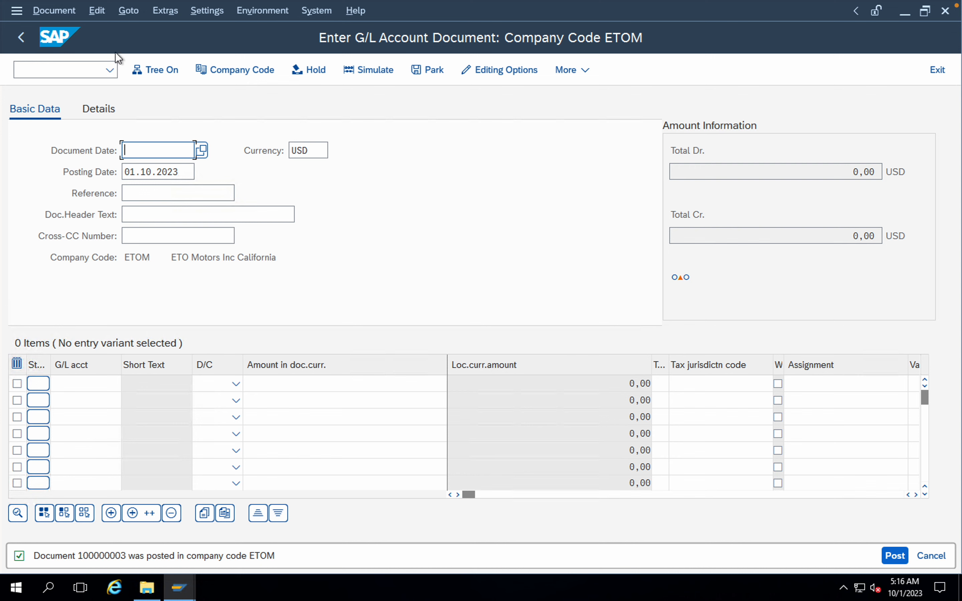
Step: Display the document just posted in its data entry view
left_click(60, 11)
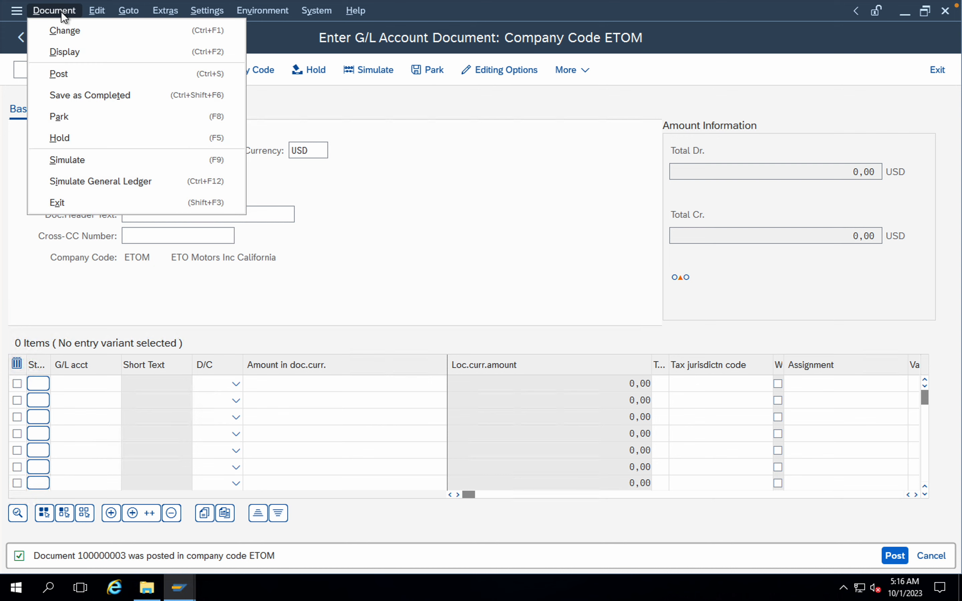
left_click(67, 57)
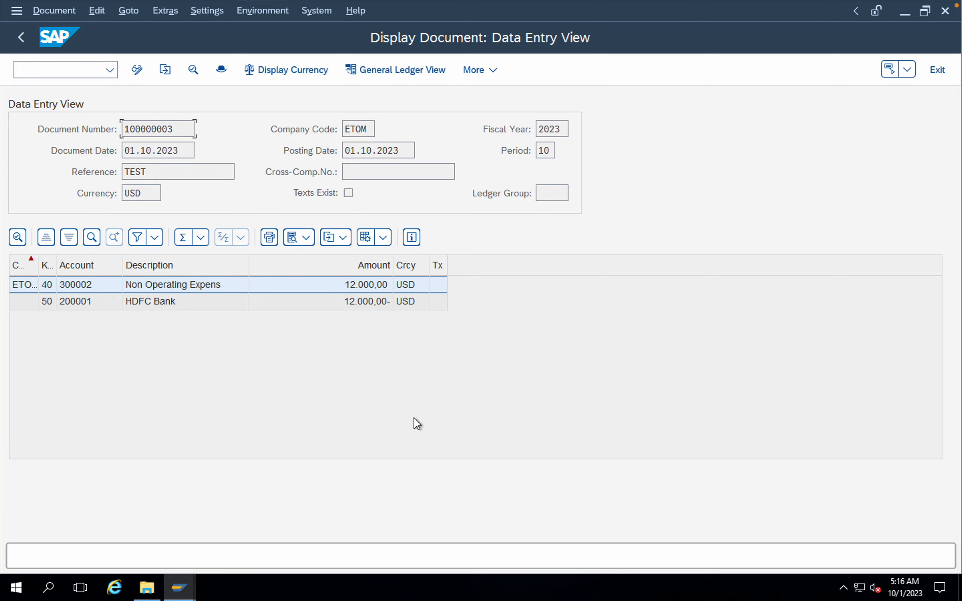
Step: Switch to the Excel topic list to review its entries from FI Document posting onward, and return to the SAP remote session
key("ctrl+Up")
left_click(440, 459)
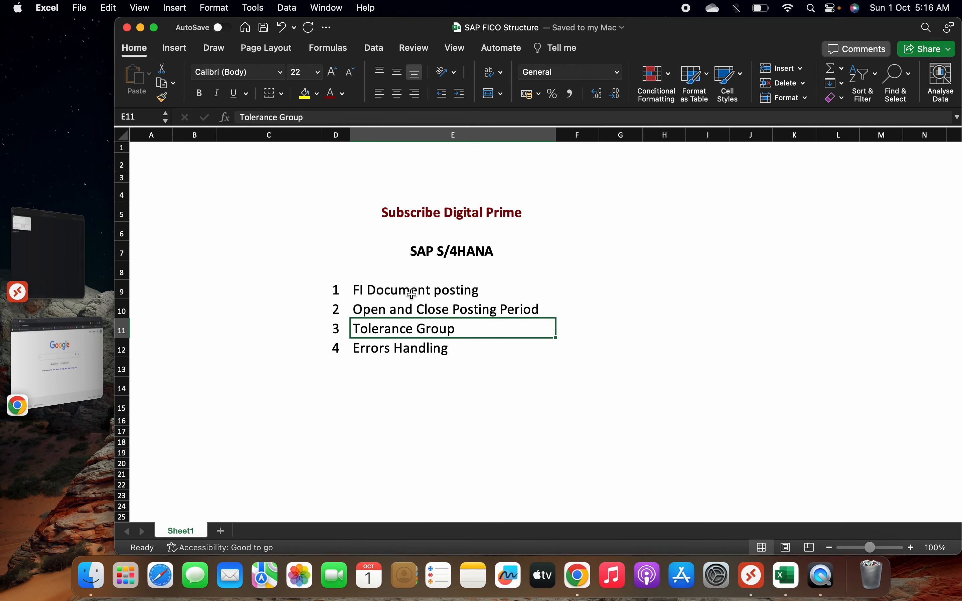
left_click(409, 293)
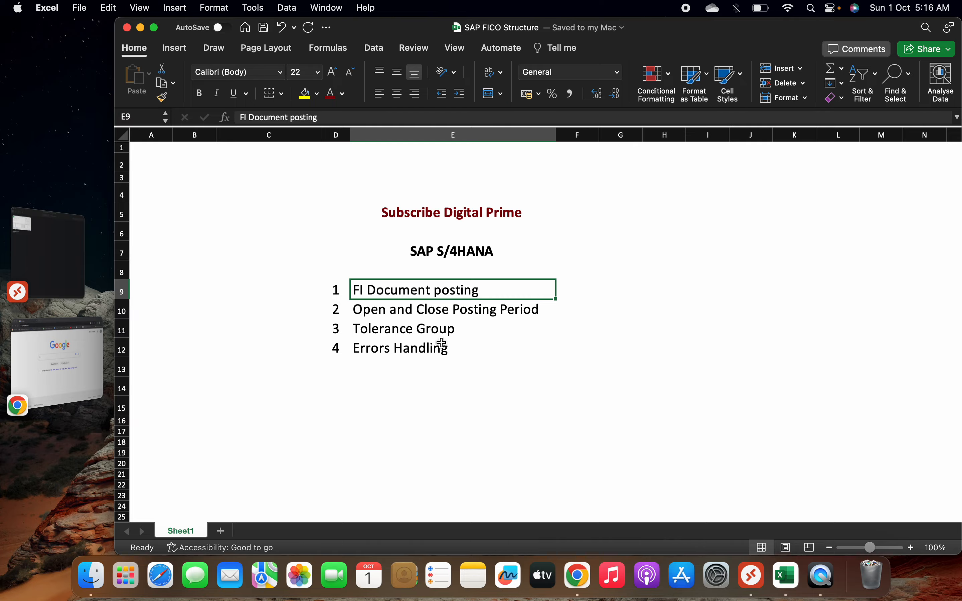
key("ctrl+Up")
mouse_move(616, 5)
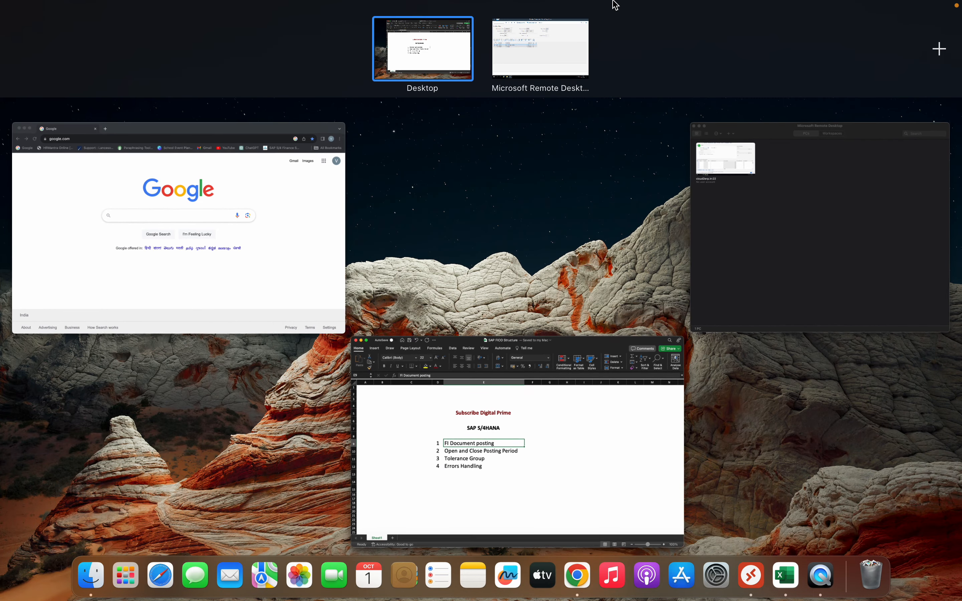
left_click(573, 39)
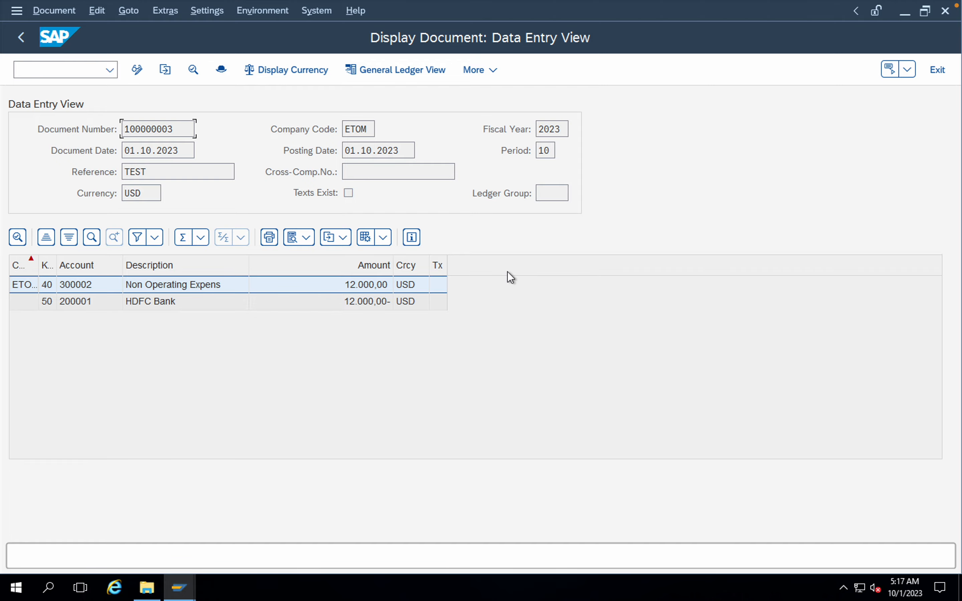
key("ctrl+Up")
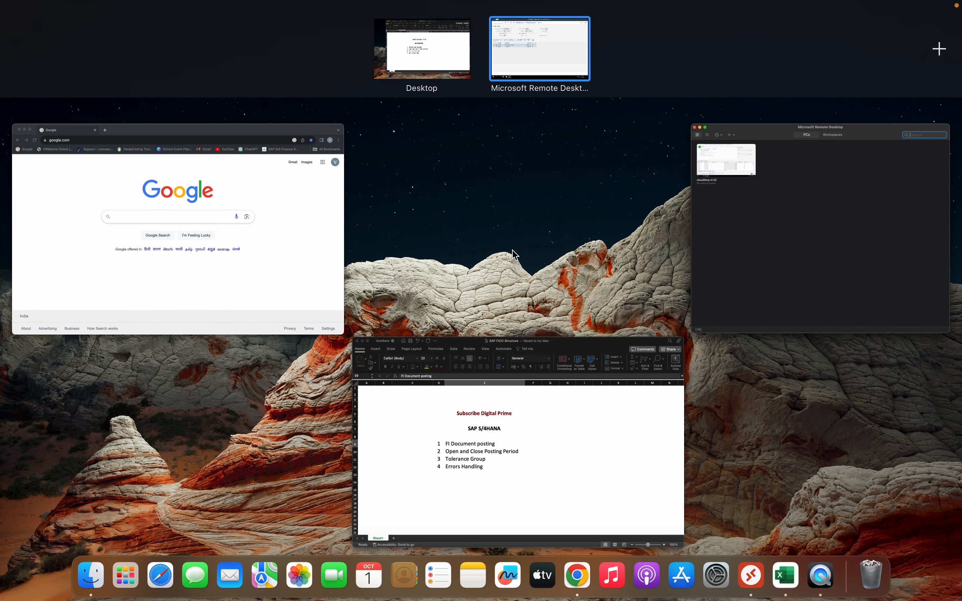
left_click(572, 49)
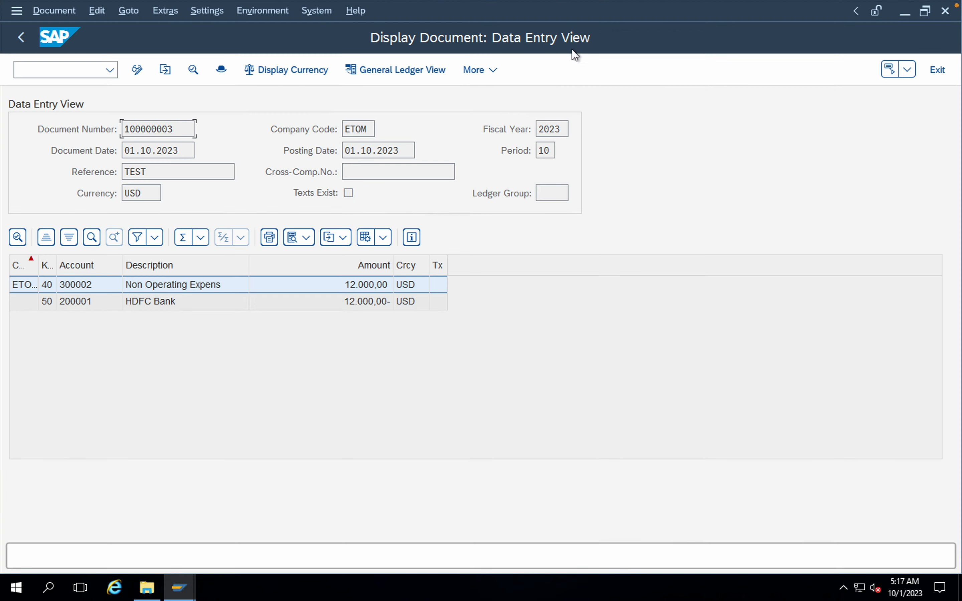